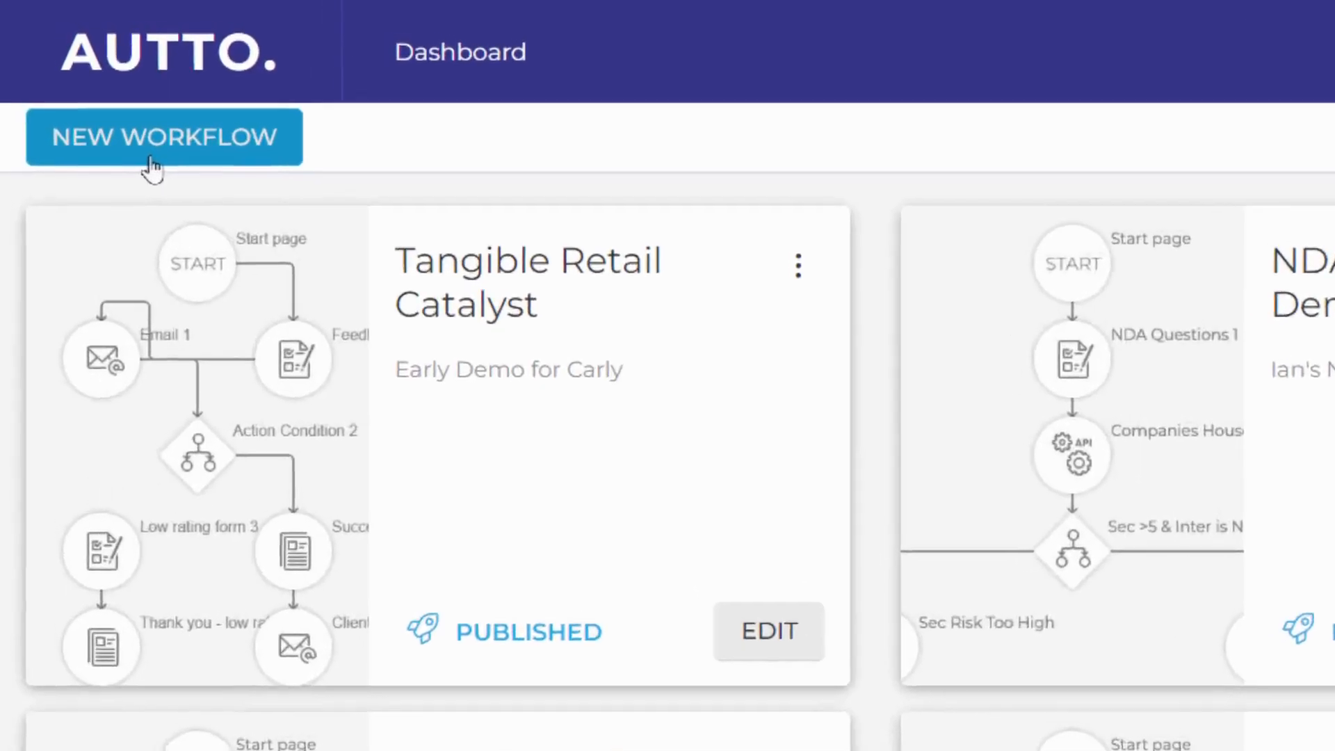
# Step: Start a new workflow from the Blank Workflow template
pyautogui.click(76, 80)
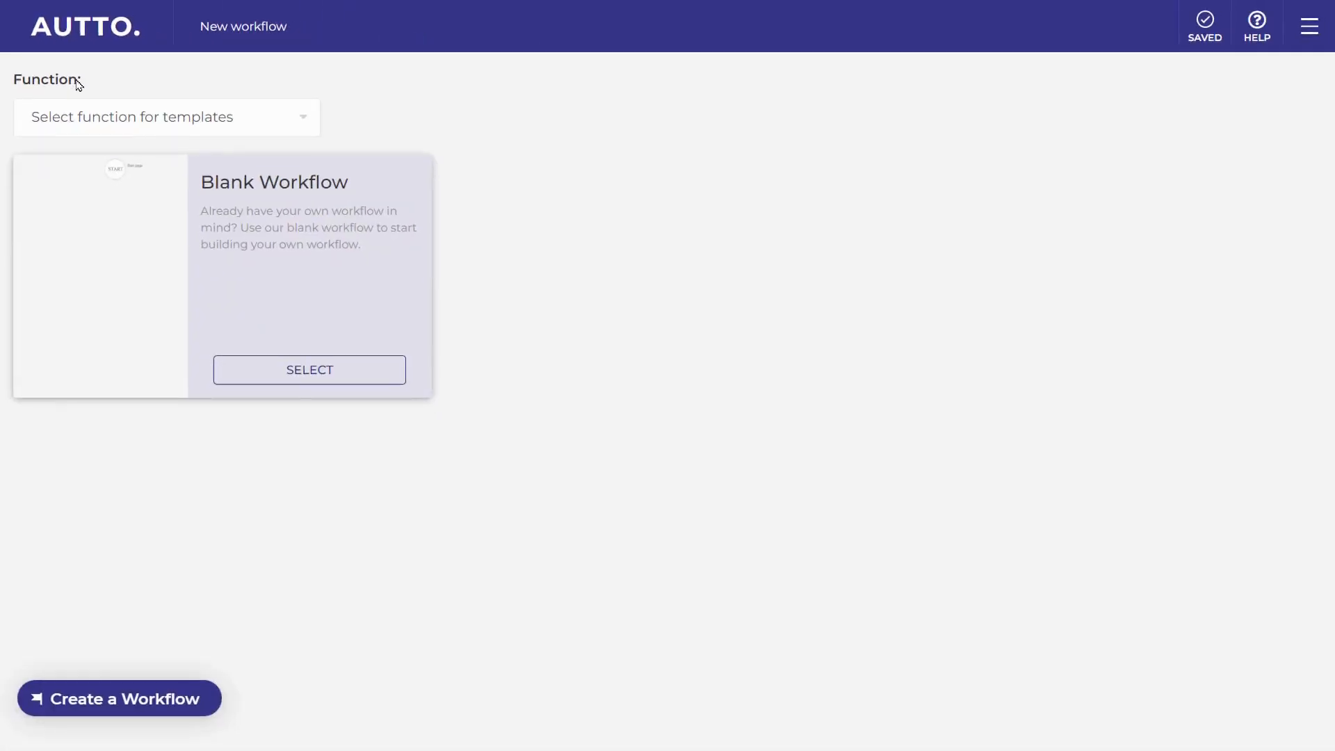
pyautogui.click(364, 149)
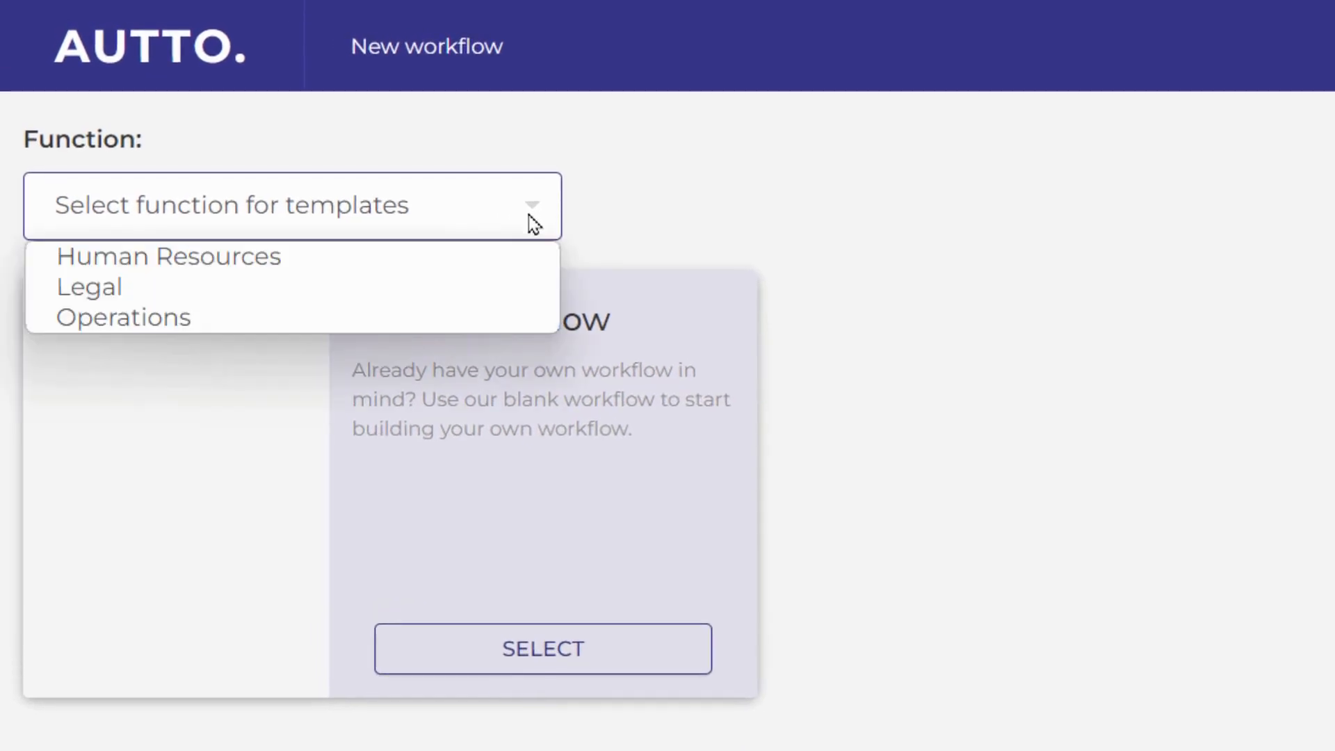
pyautogui.click(532, 223)
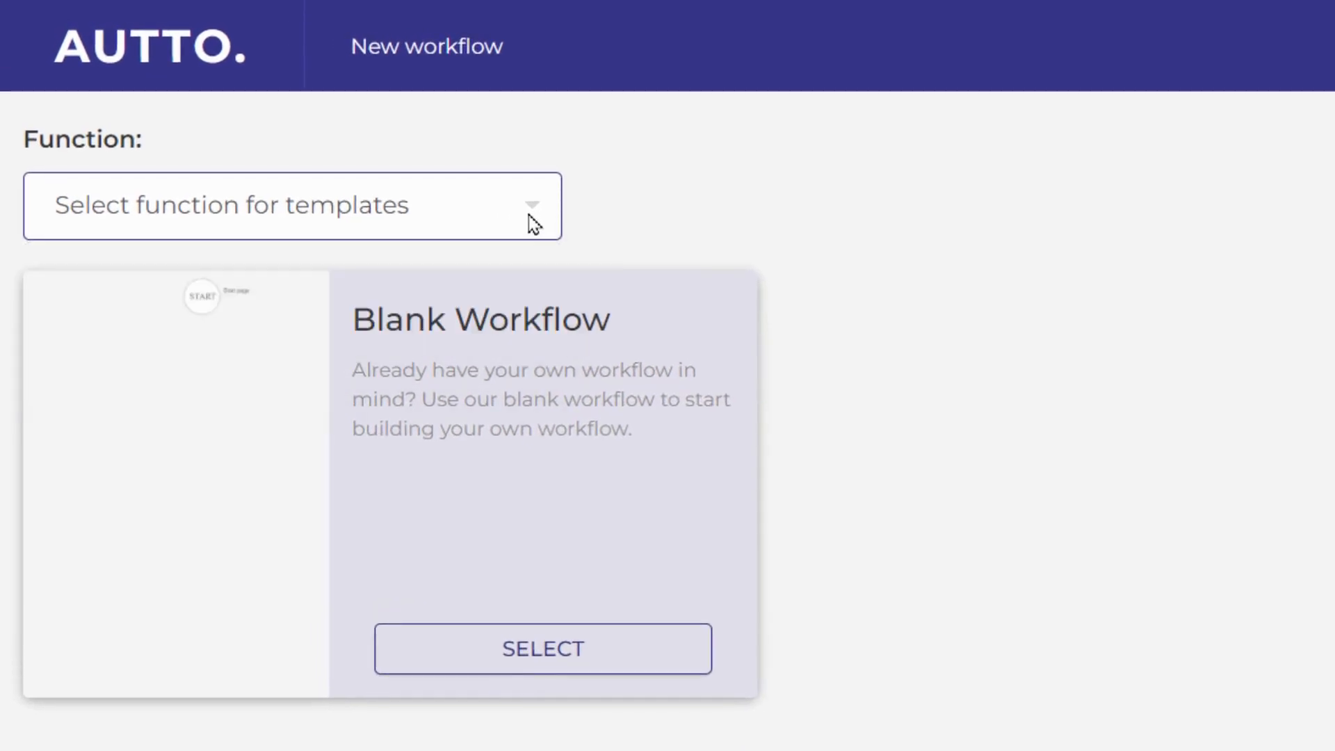
pyautogui.click(531, 669)
# Step: Name the workflow "Demo workflow", set its publishing type to Public and create it
pyautogui.write('Demo wor')
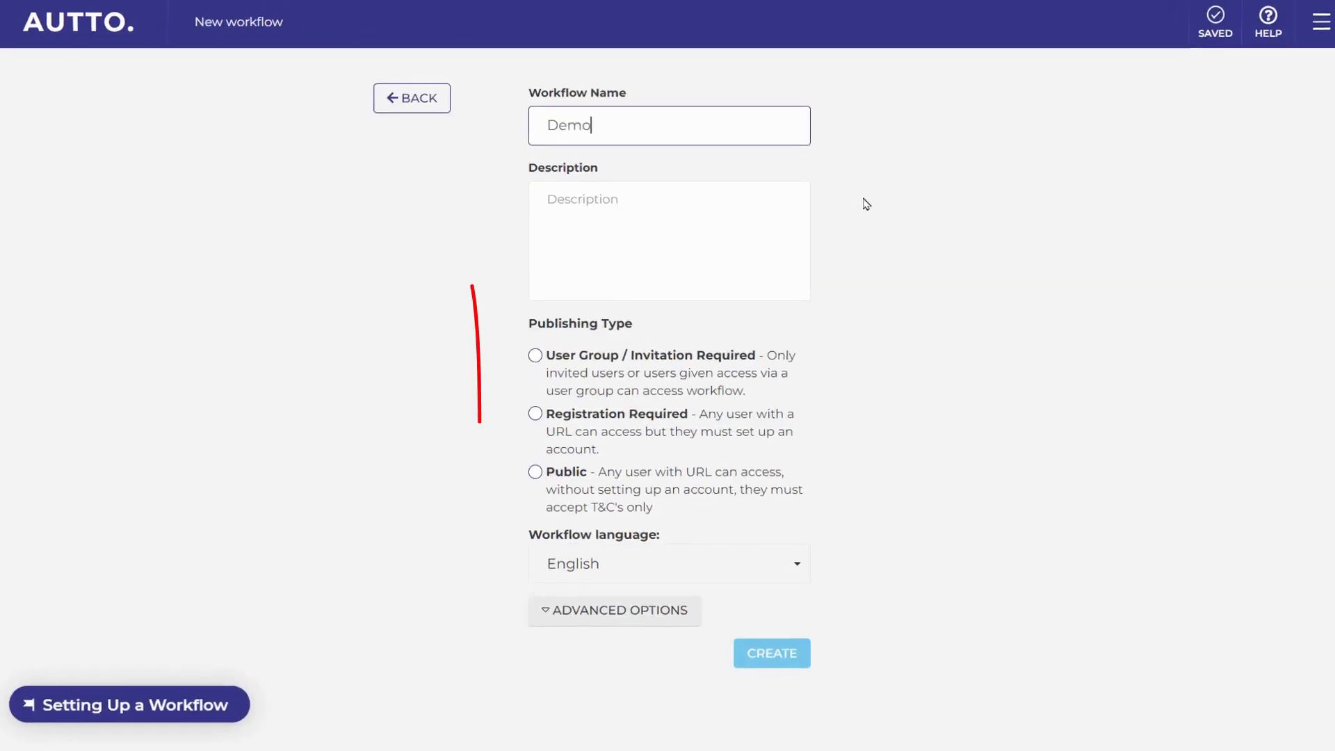
pyautogui.write('kflow')
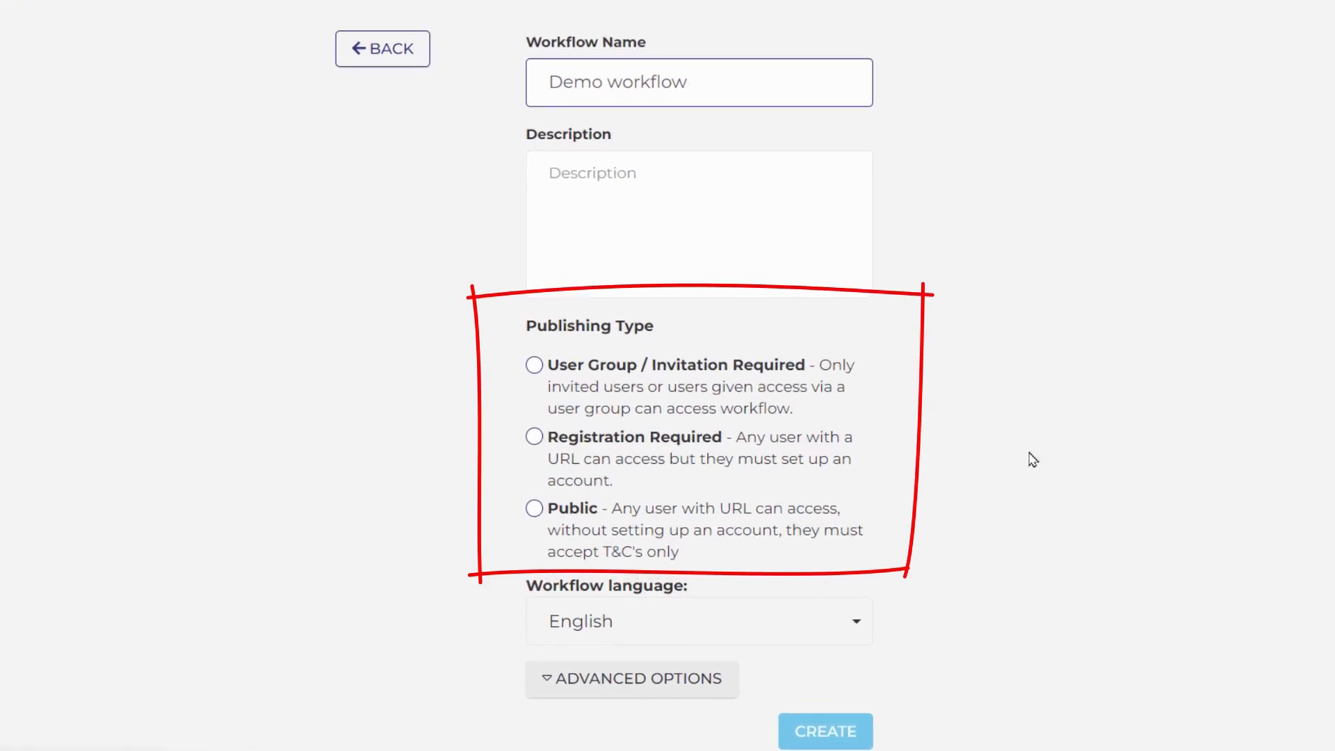
pyautogui.click(556, 516)
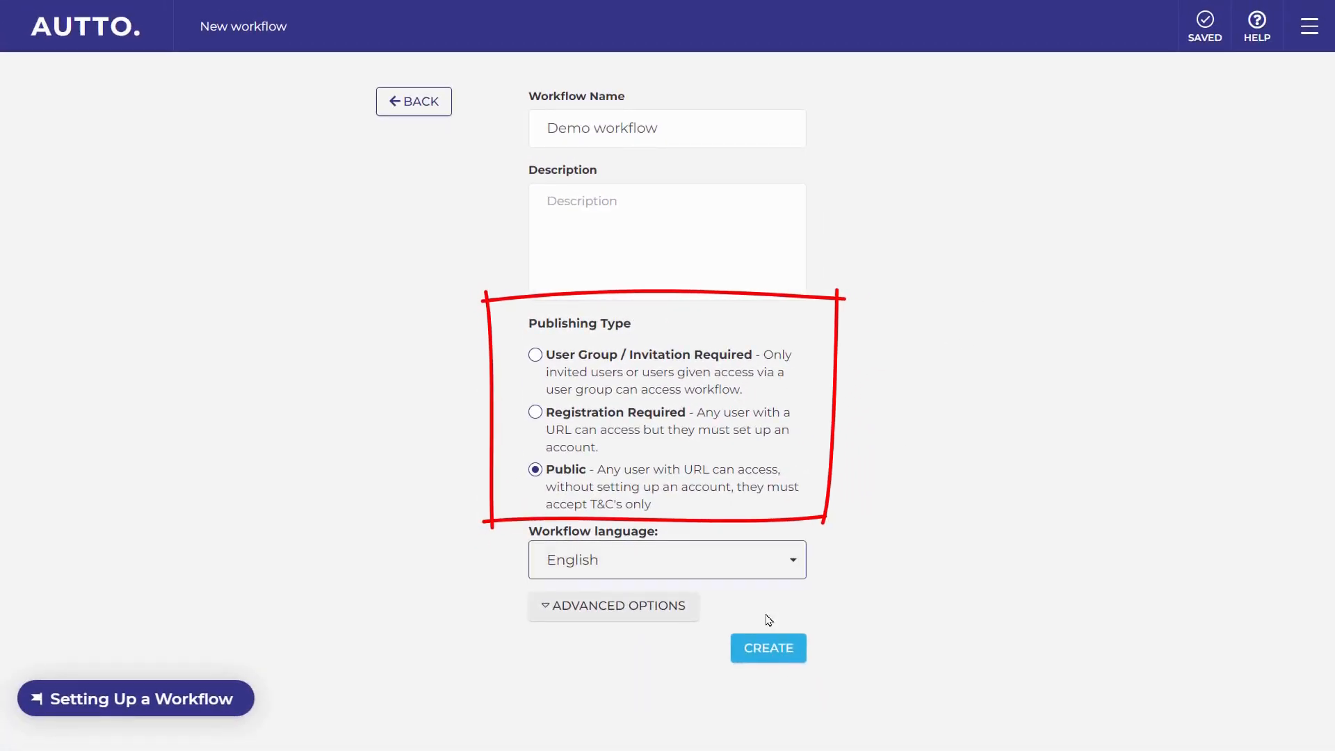
pyautogui.click(769, 650)
# Step: Place a Form, an AuttoDoc and a Page action in a column below the Start page
pyautogui.moveTo(104, 197); pyautogui.dragTo(821, 312)
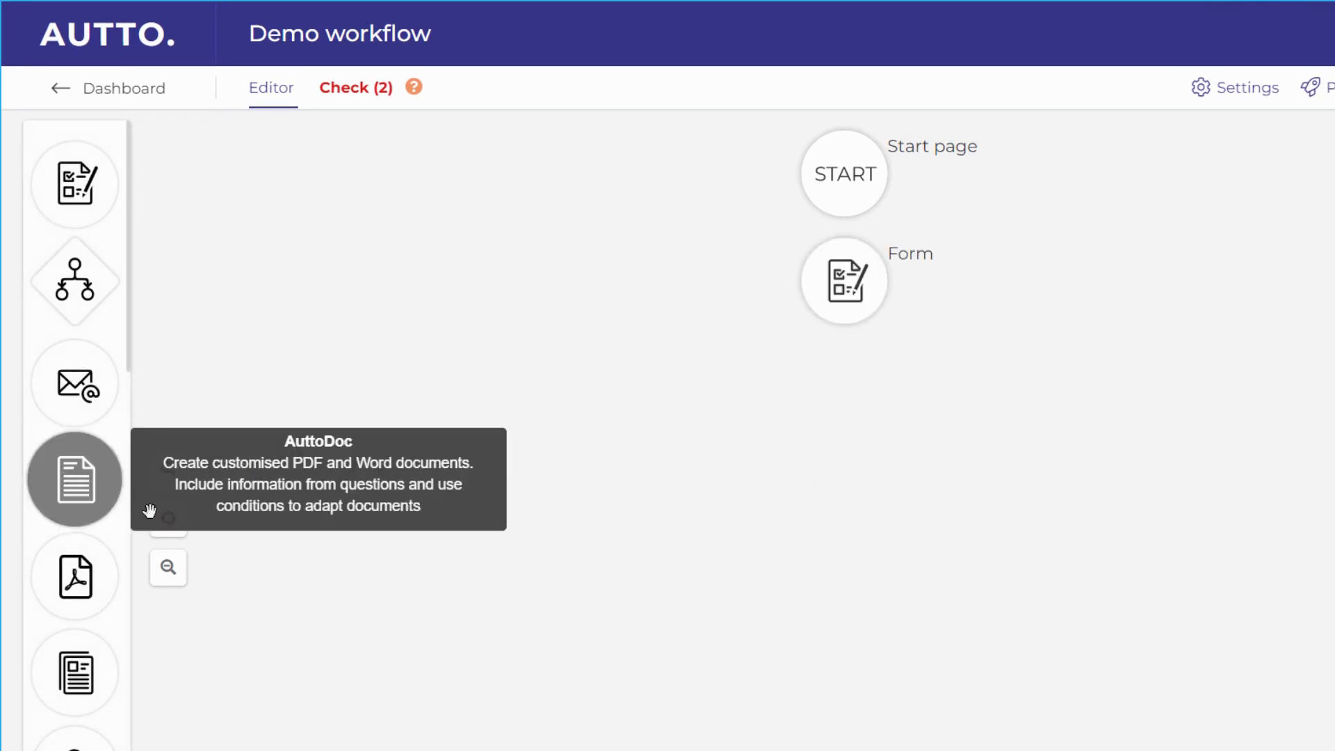
pyautogui.moveTo(149, 511); pyautogui.dragTo(824, 405)
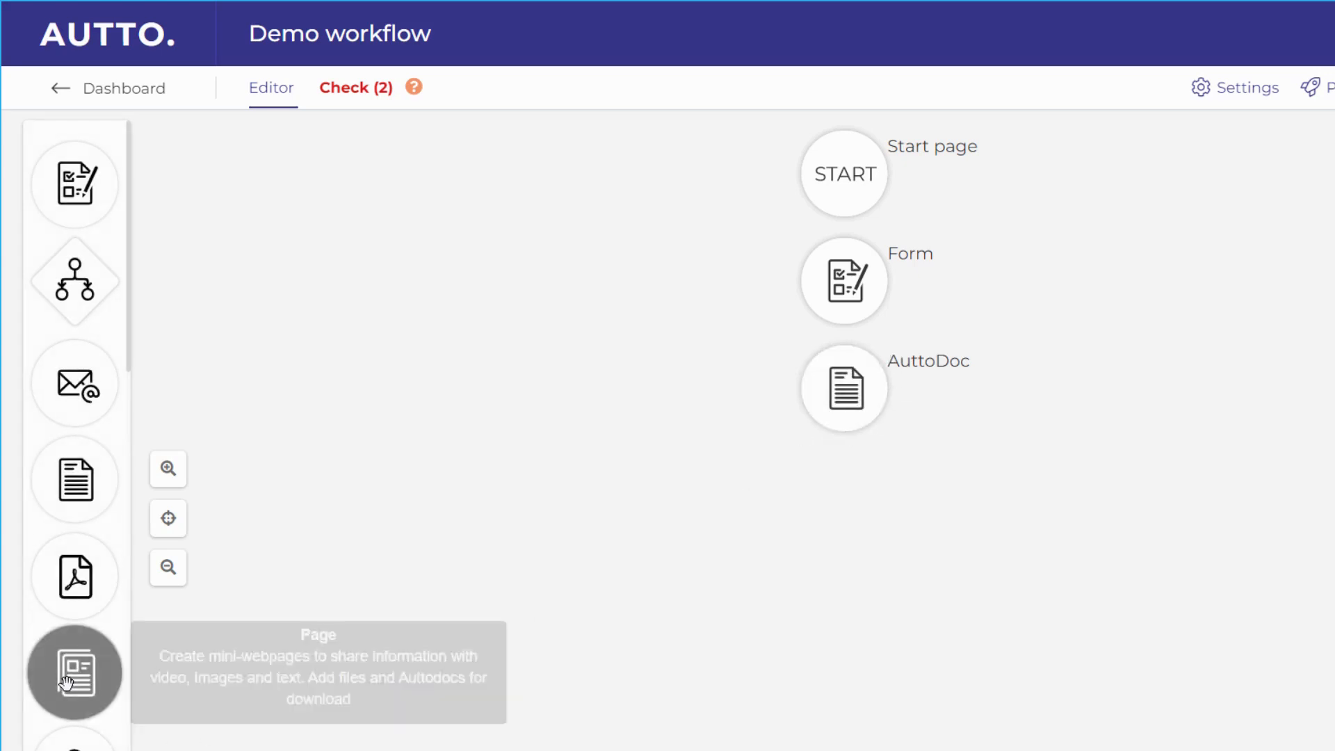
pyautogui.moveTo(66, 682); pyautogui.dragTo(835, 530)
pyautogui.moveTo(835, 531)
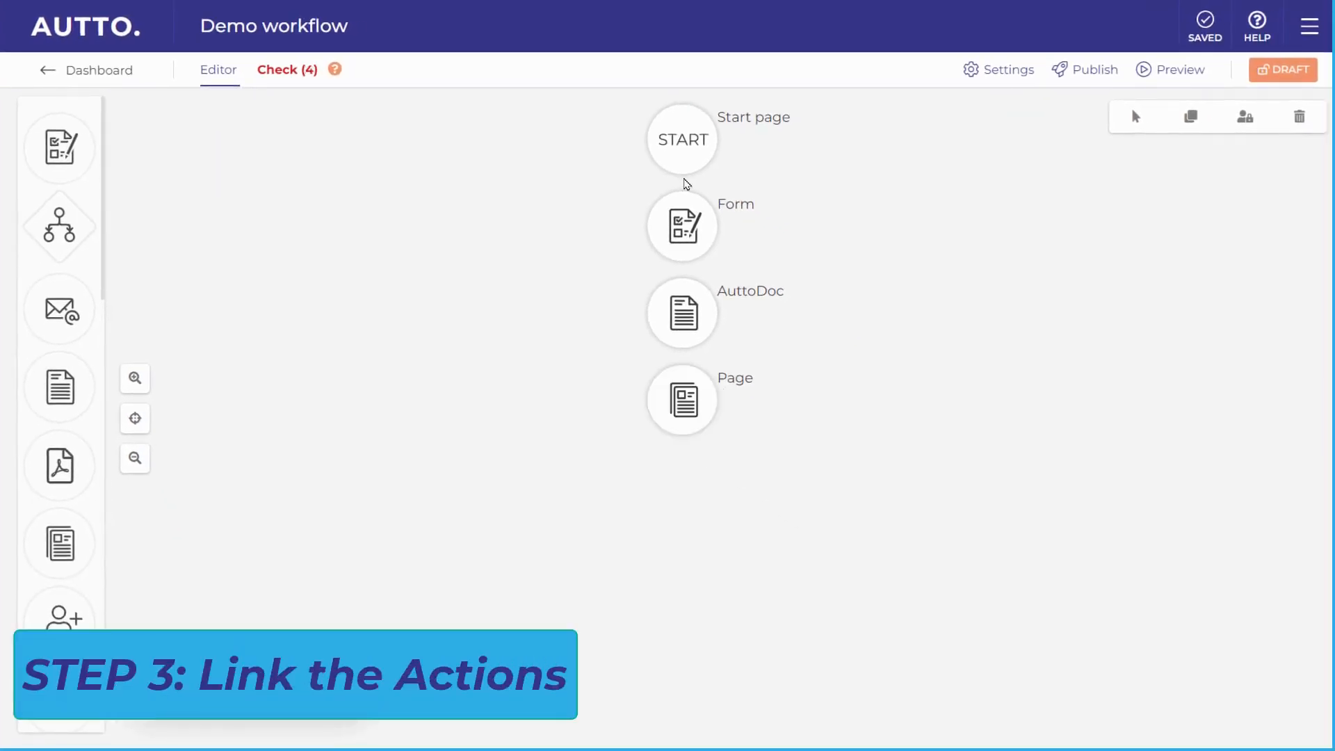
# Step: Link the actions in sequence from Start page to Form, Form to AuttoDoc, and AuttoDoc to Page
pyautogui.click(682, 175)
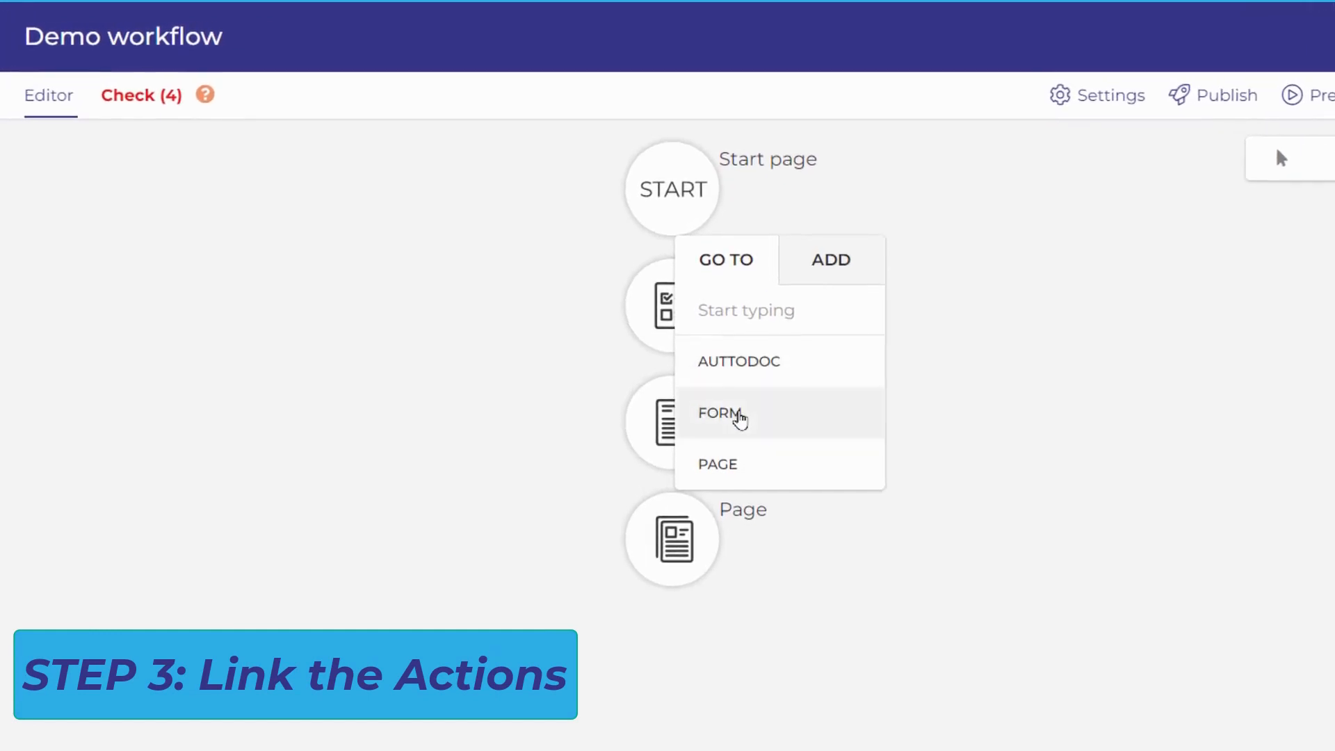
pyautogui.click(739, 416)
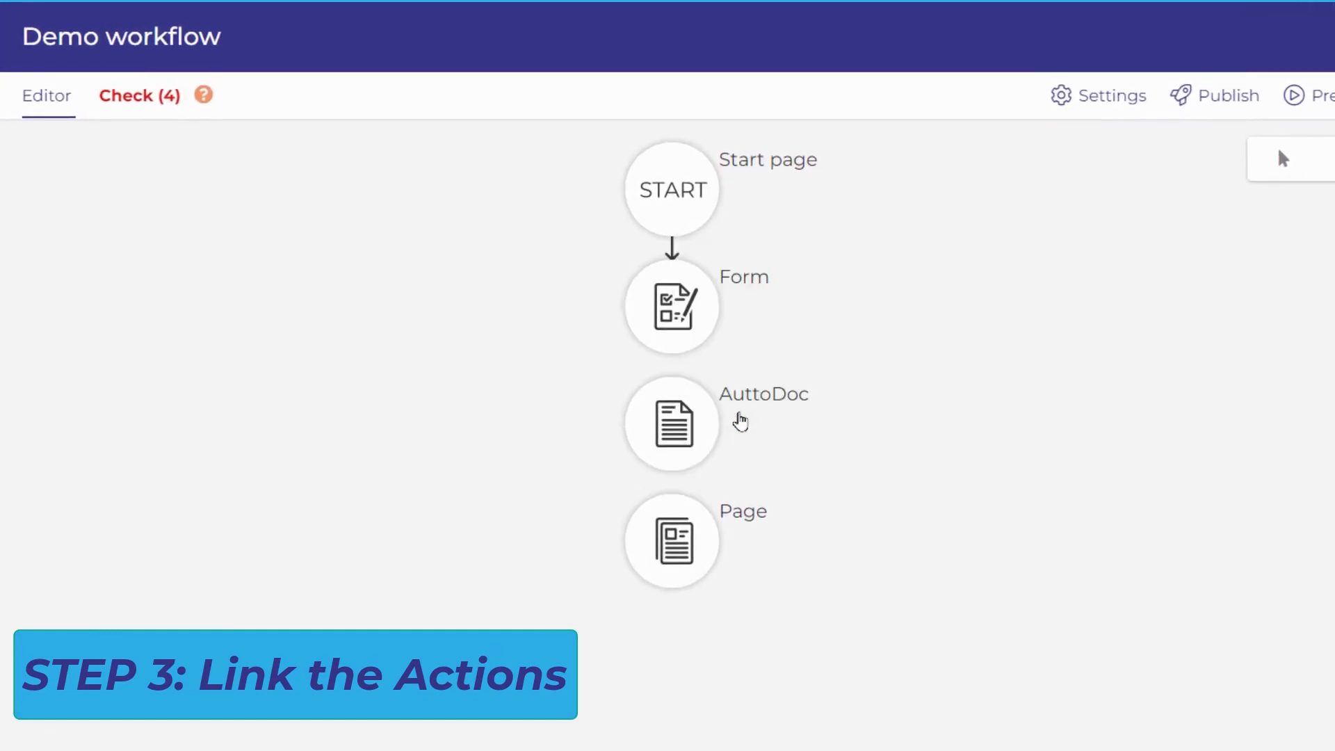
pyautogui.click(670, 351)
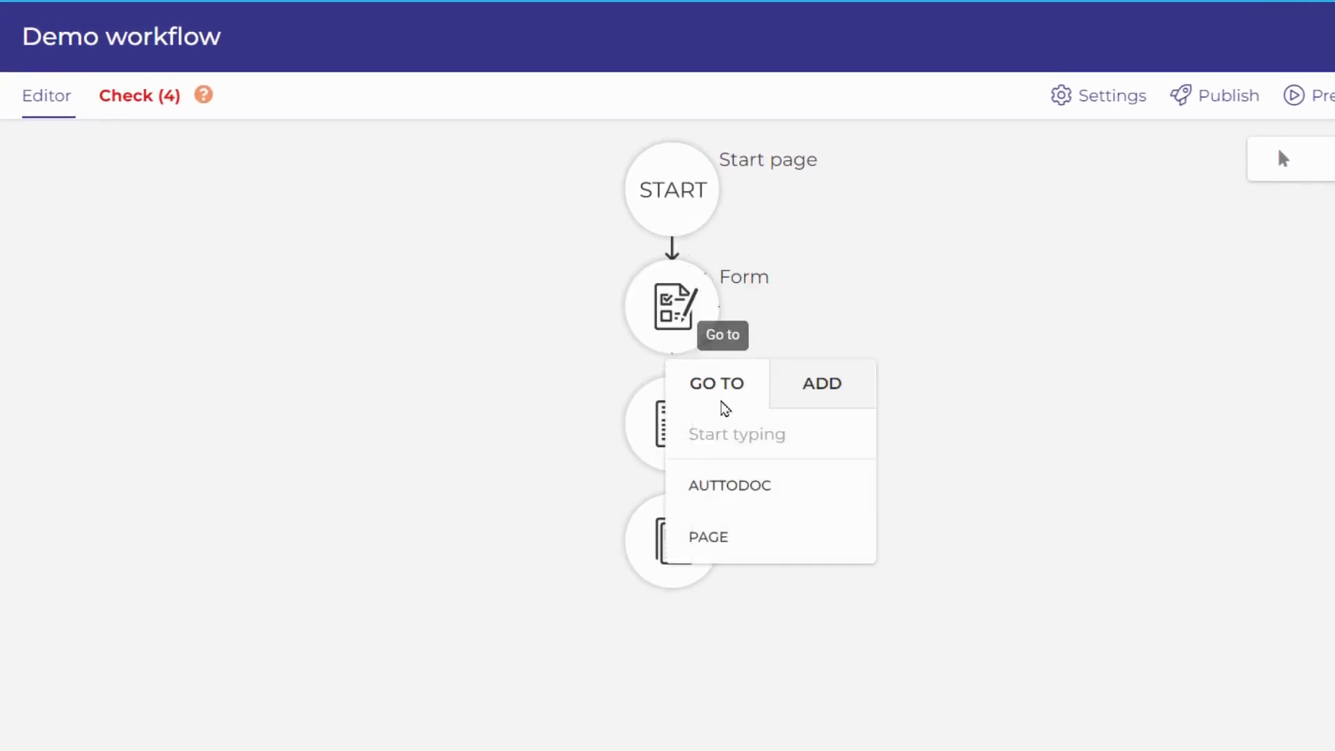
pyautogui.click(709, 490)
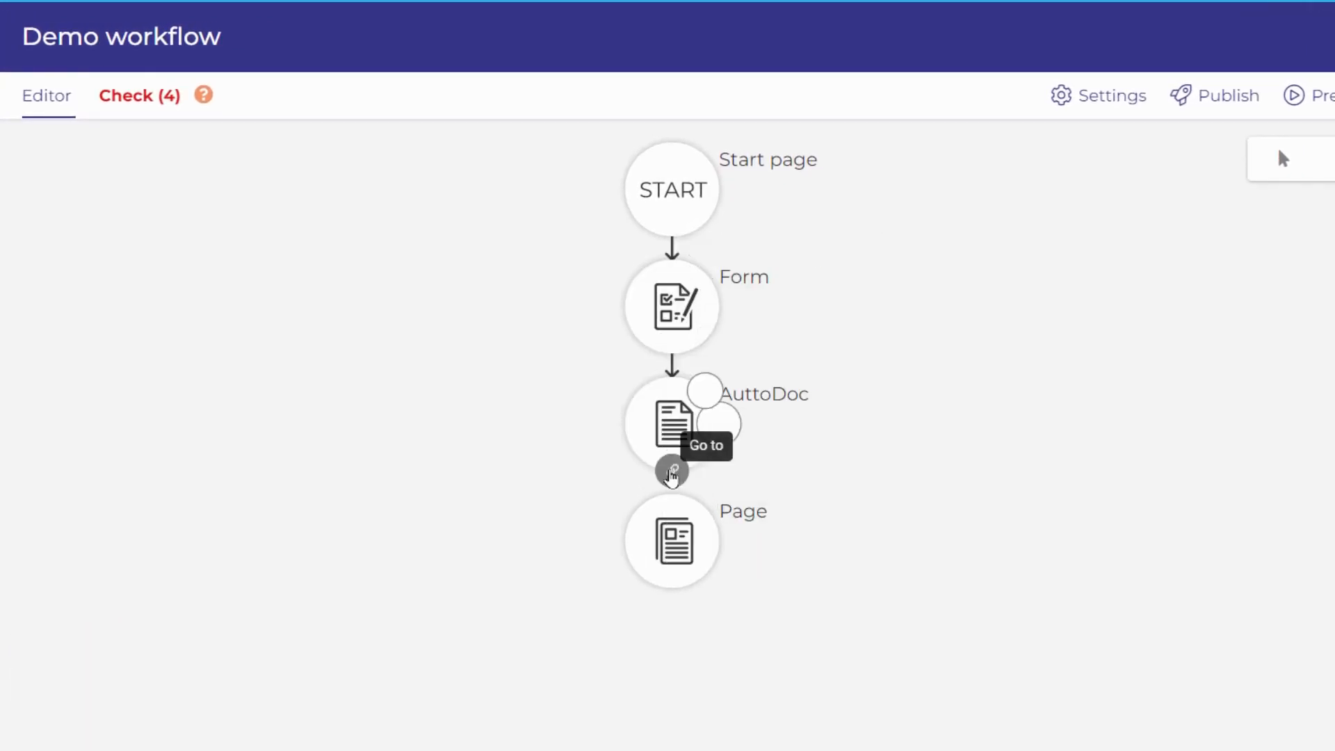
pyautogui.click(670, 468)
pyautogui.click(706, 616)
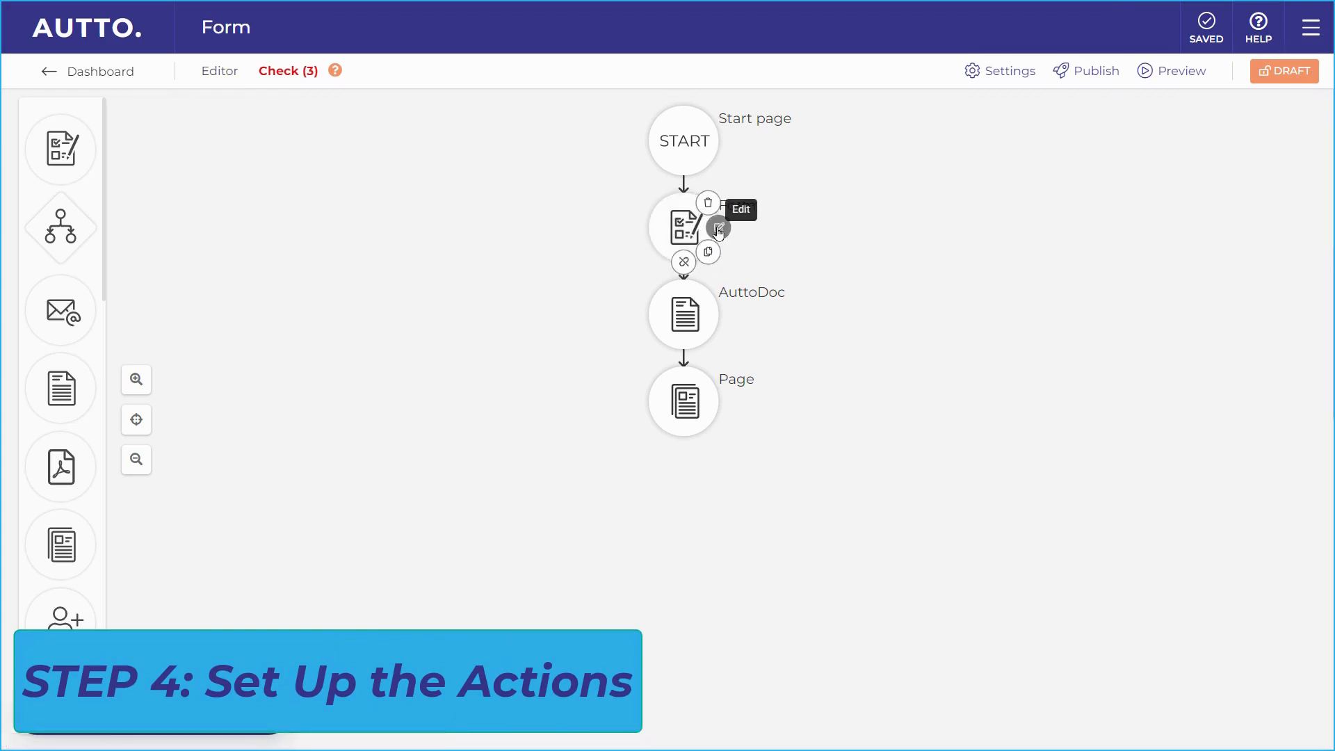
# Step: Open the Form action for editing and view the help suggestions briefly
pyautogui.click(718, 229)
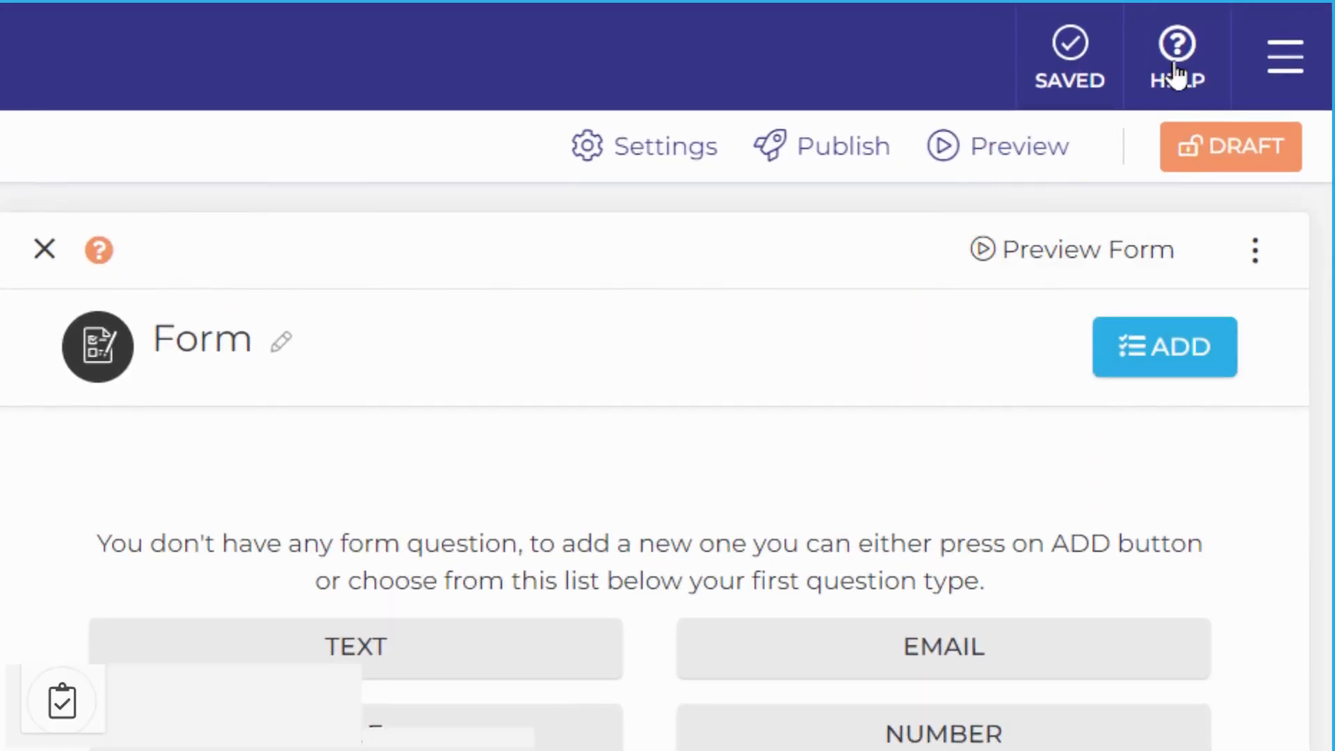
pyautogui.click(1174, 73)
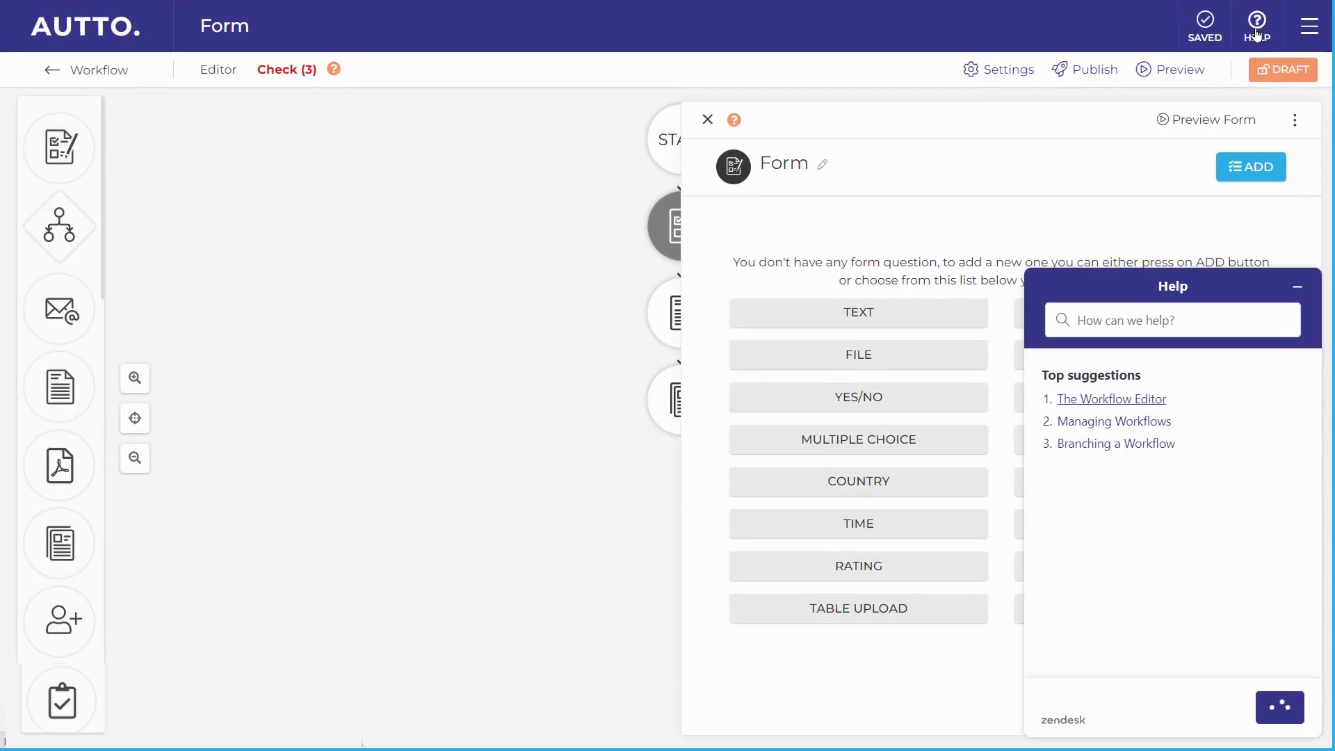
pyautogui.click(1256, 35)
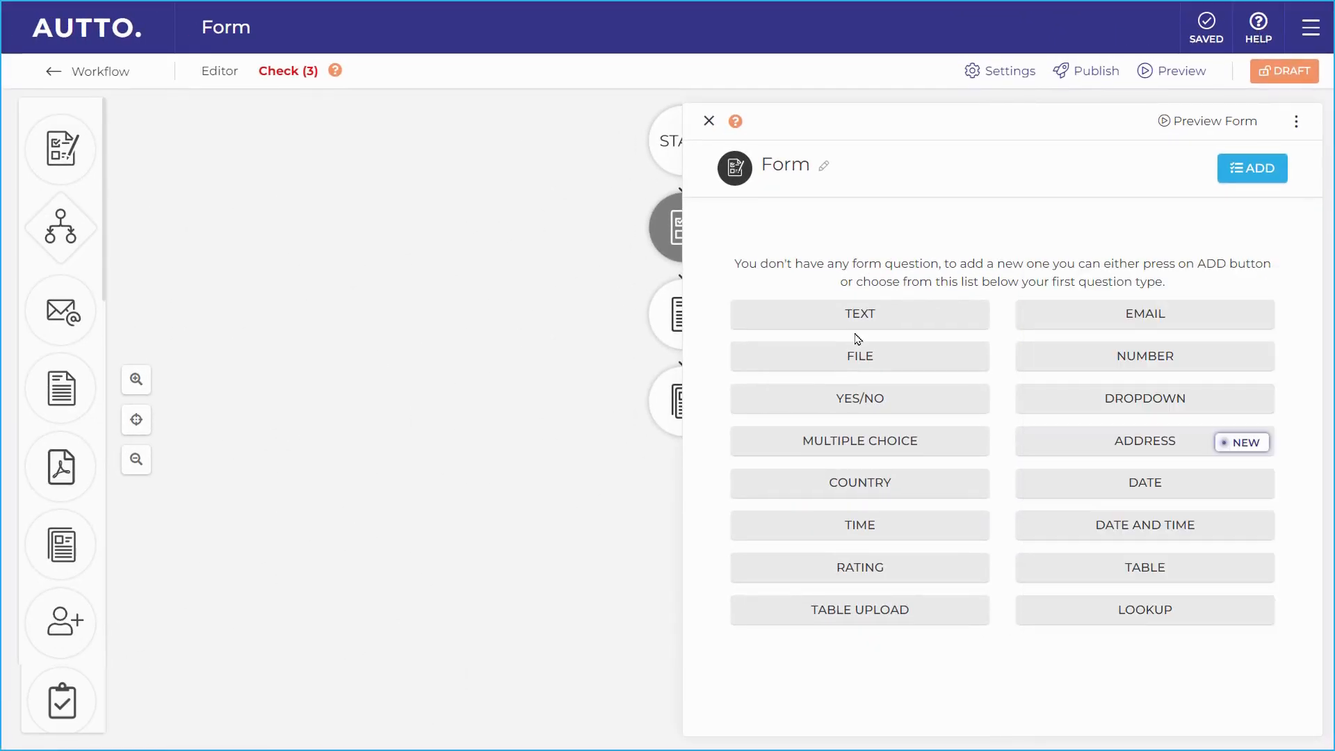
# Step: Add a text question "Employee name" to the form, with its answer named Employee_Name
pyautogui.click(857, 318)
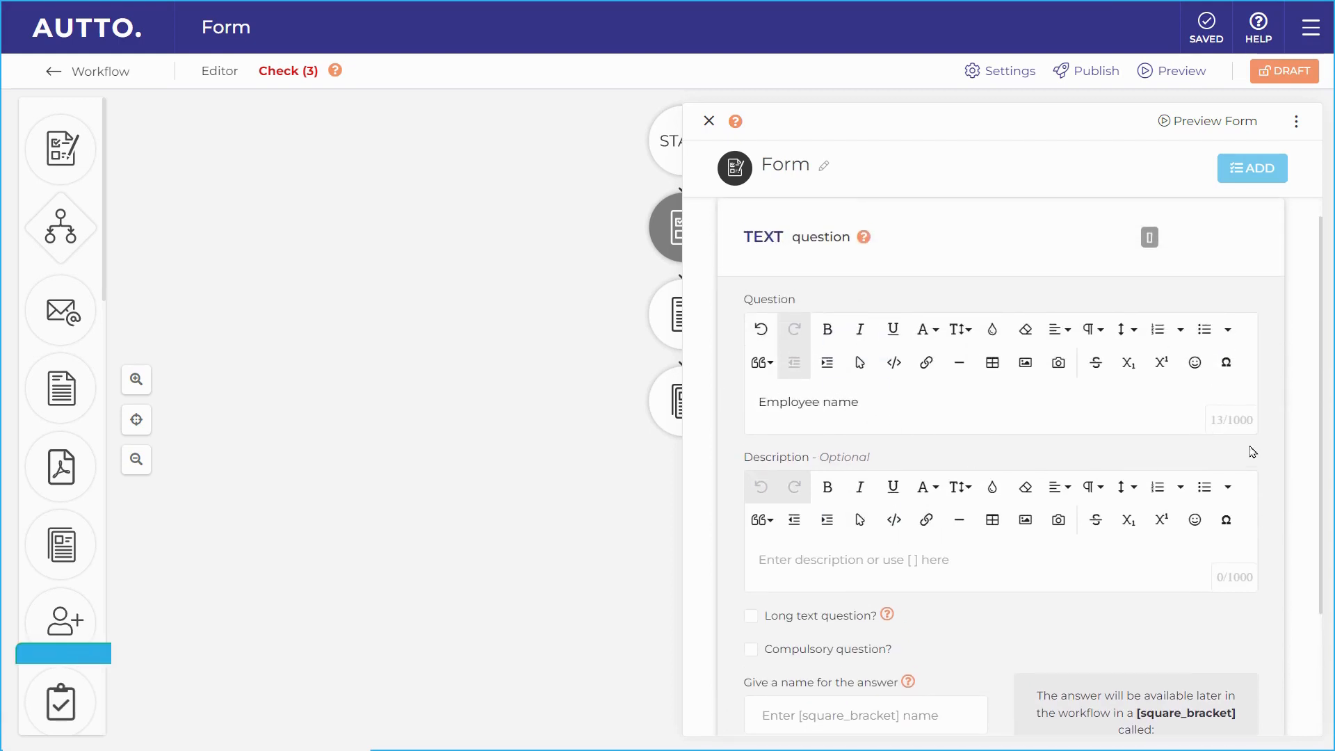
pyautogui.scroll(-3, 1302, 549)
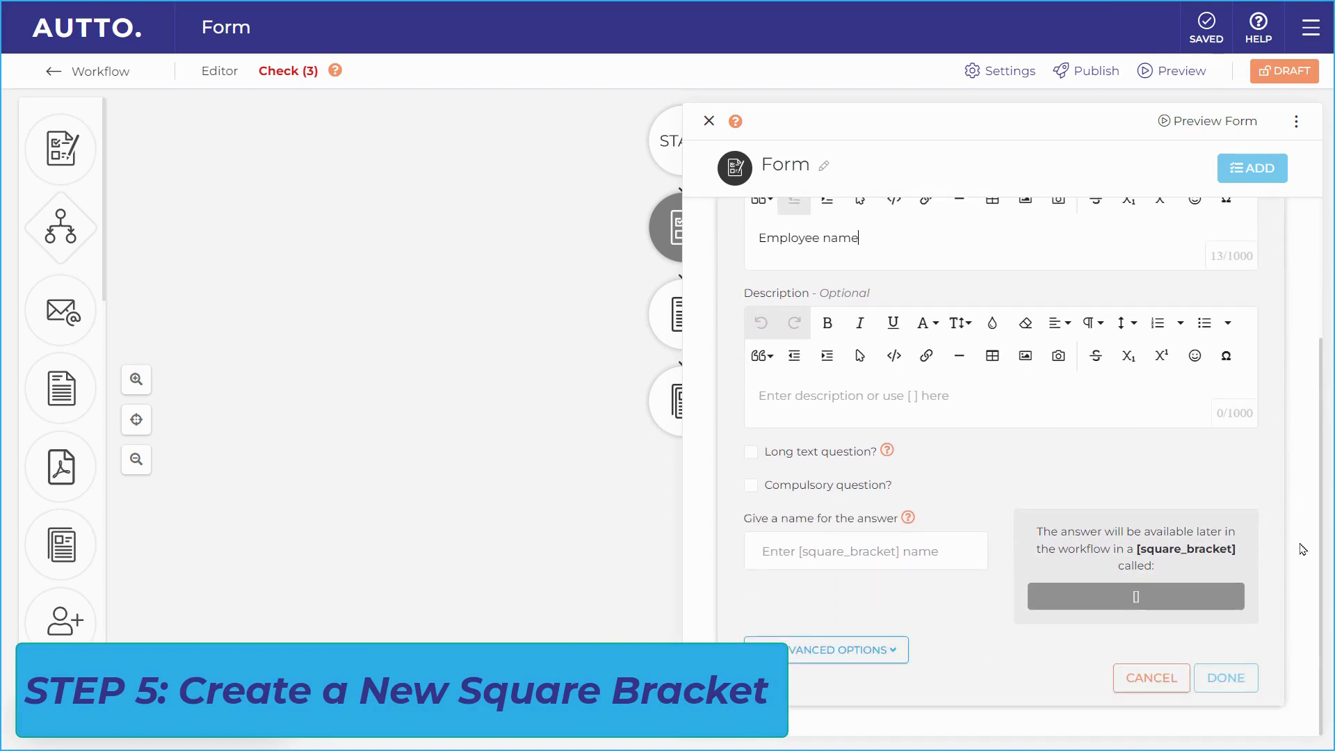
pyautogui.click(916, 567)
pyautogui.write('Em')
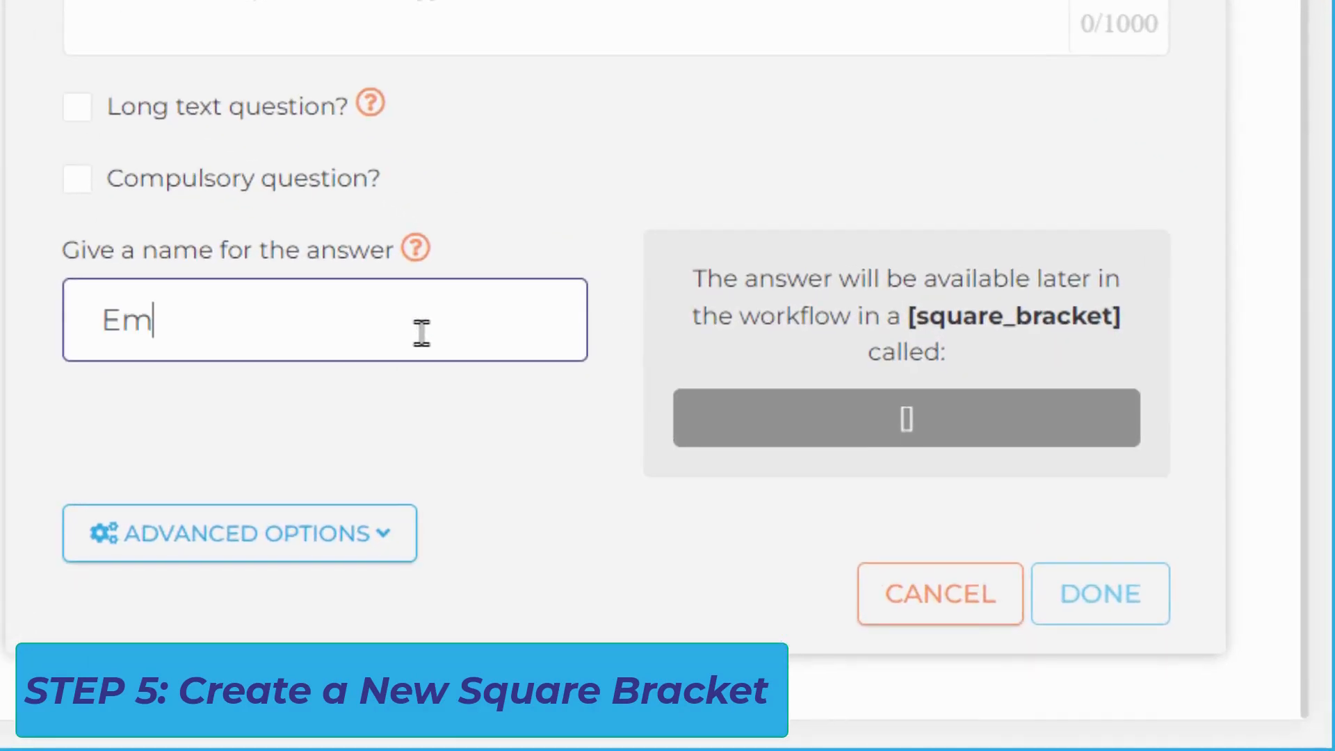
pyautogui.write('ployee_Name')
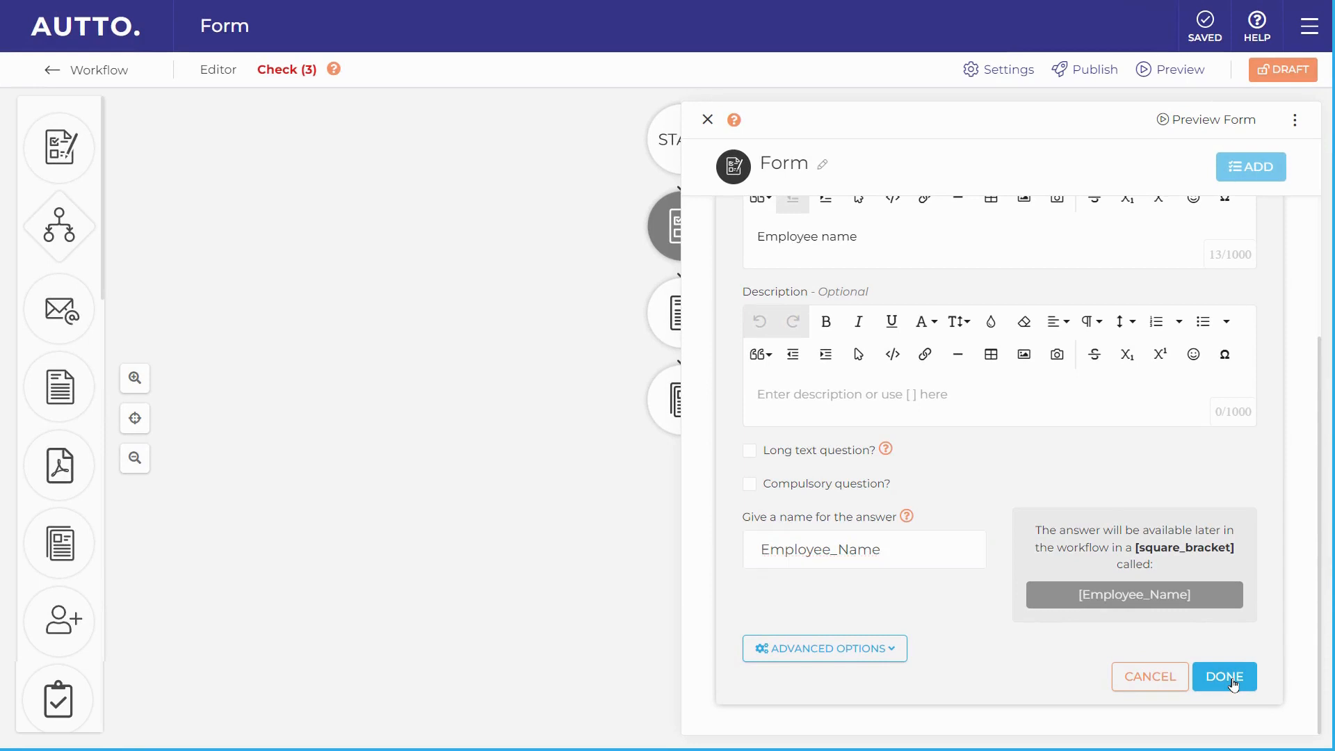
pyautogui.click(1231, 680)
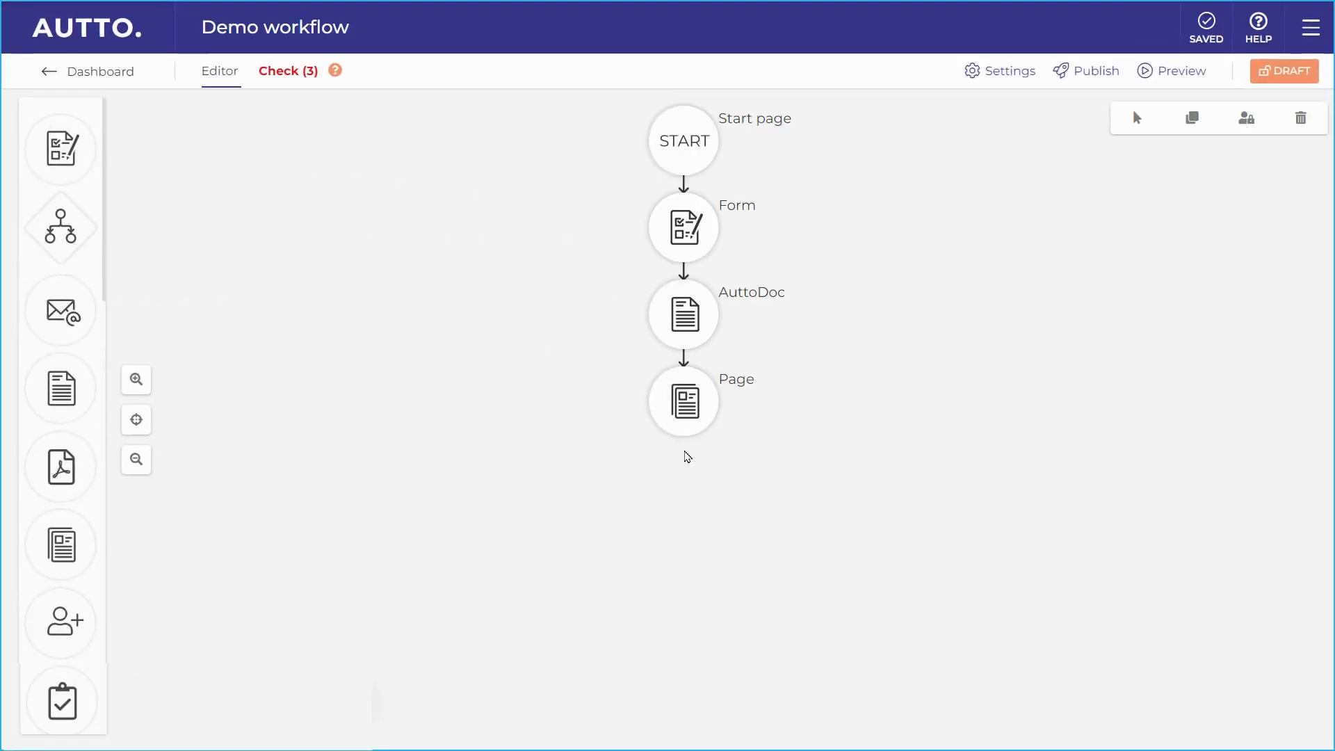
# Step: Set the Page action's headline to "Hello, [Employee_Name]" using the form answer's square bracket
pyautogui.click(688, 417)
pyautogui.click(880, 247)
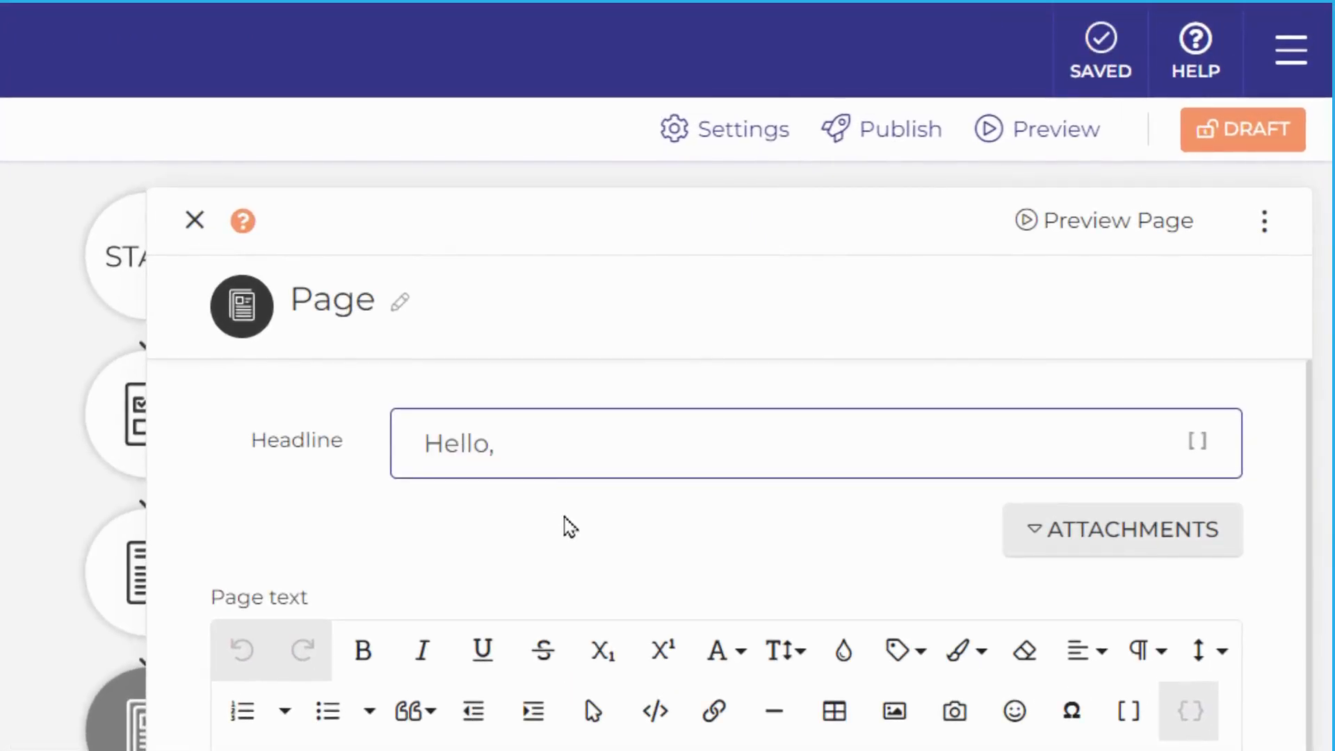
pyautogui.write('Hello, [Em')
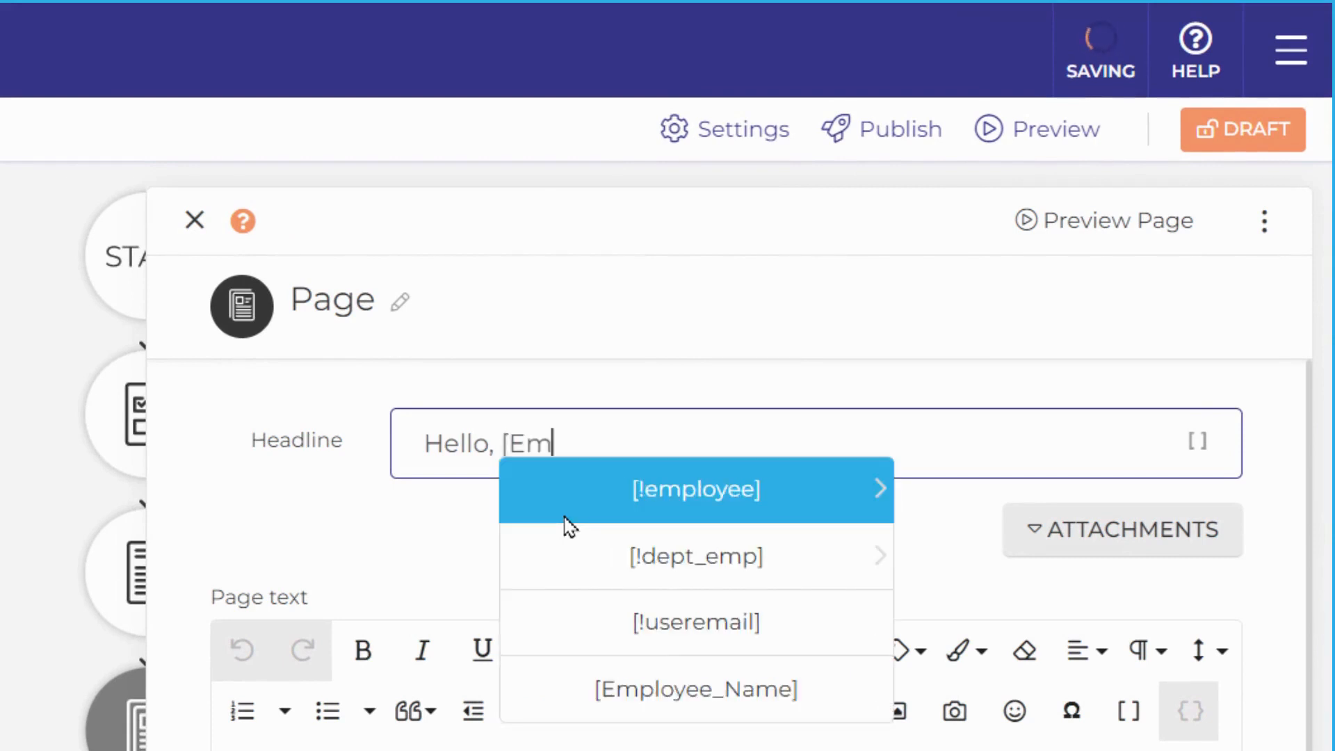
pyautogui.write('ployee_Name')
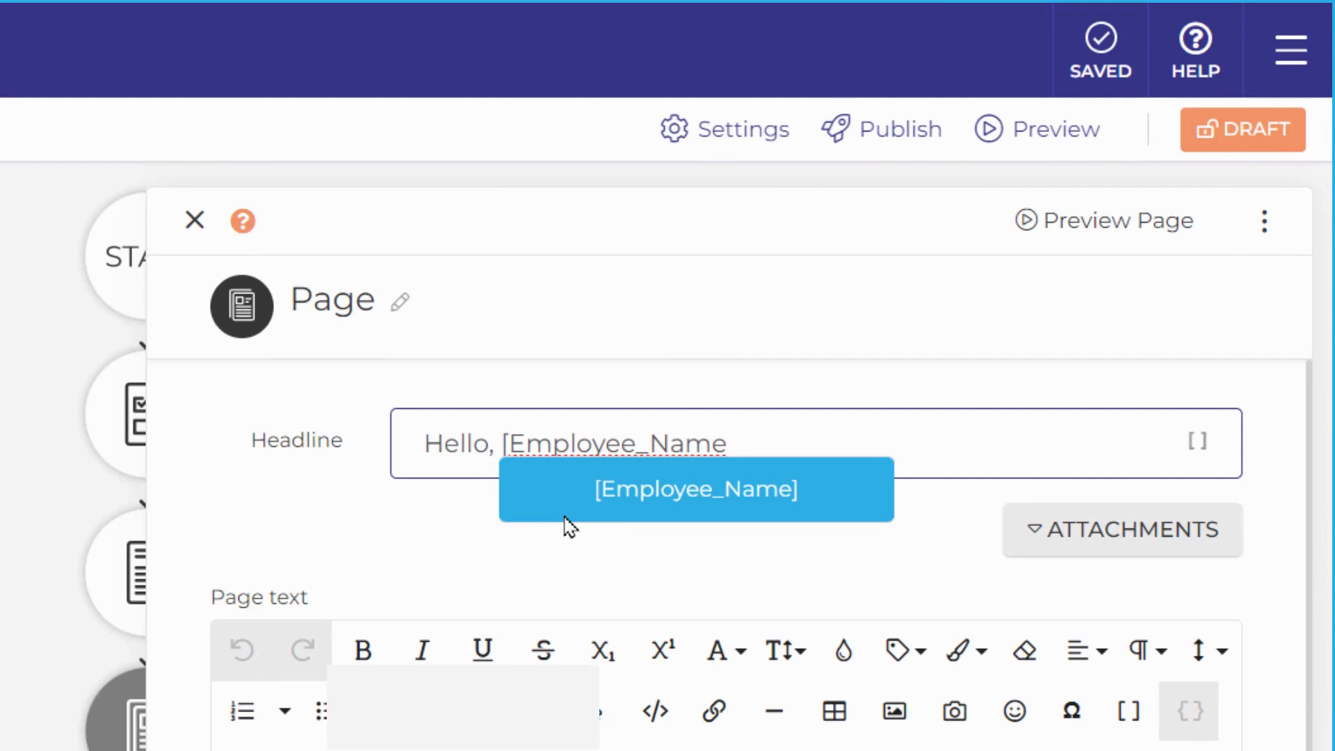
pyautogui.click(603, 518)
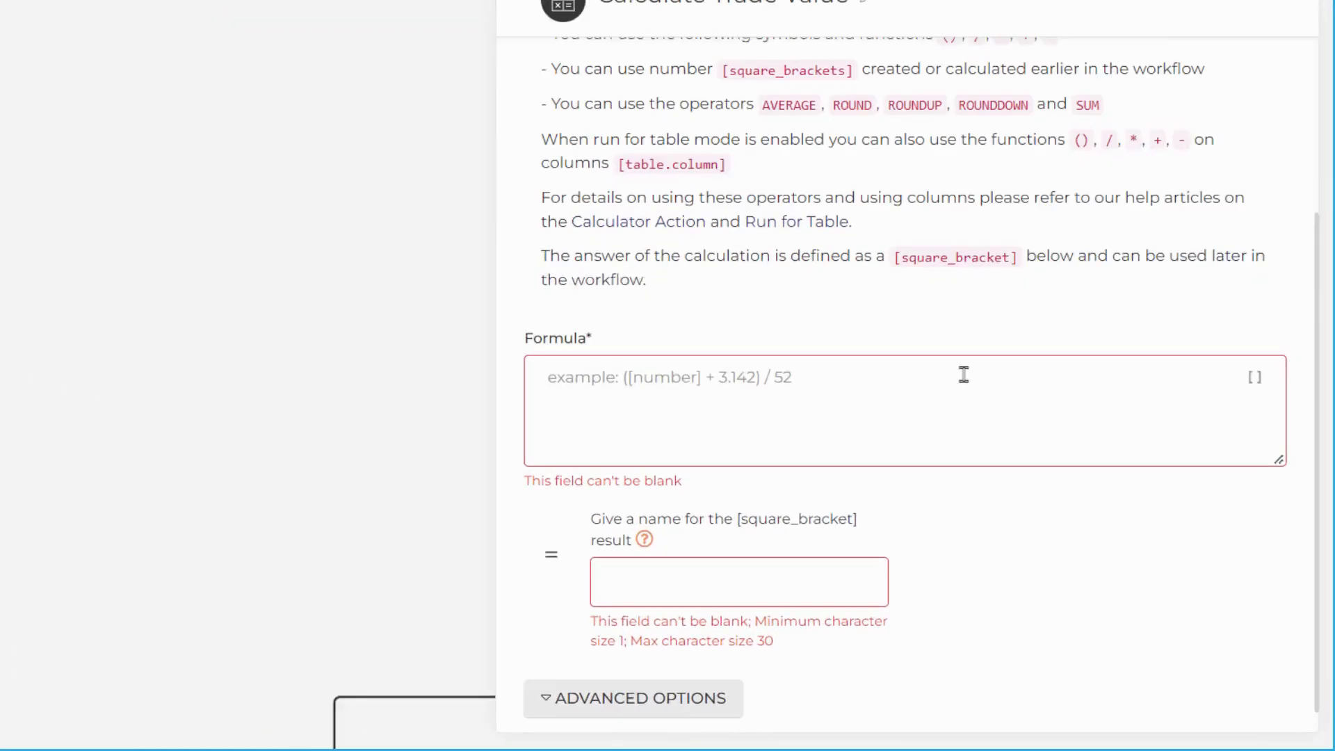
# Step: Enter a formula in the Calculate Trade Value action that multiplies [volume_barrels] by another square bracket value
pyautogui.write('[')
pyautogui.press('Return')
pyautogui.write('*')
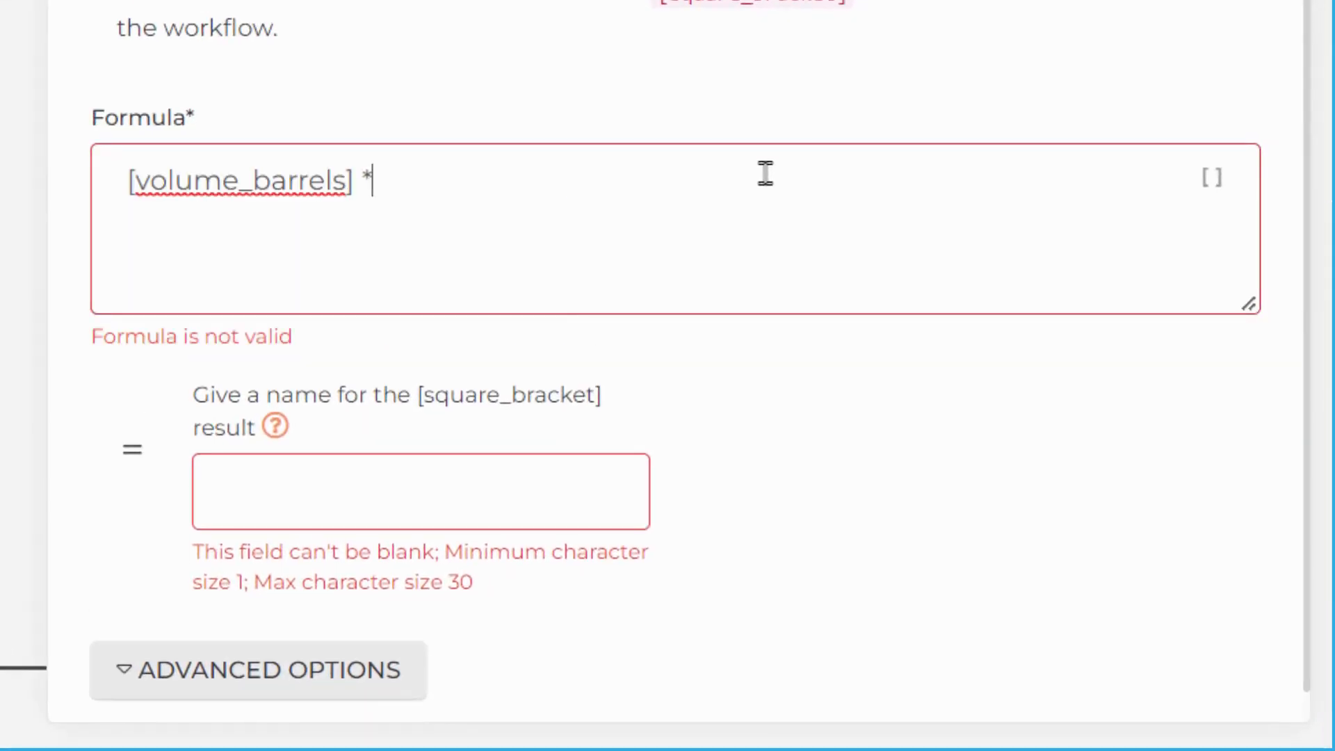
pyautogui.write(' [')
pyautogui.press('Return')
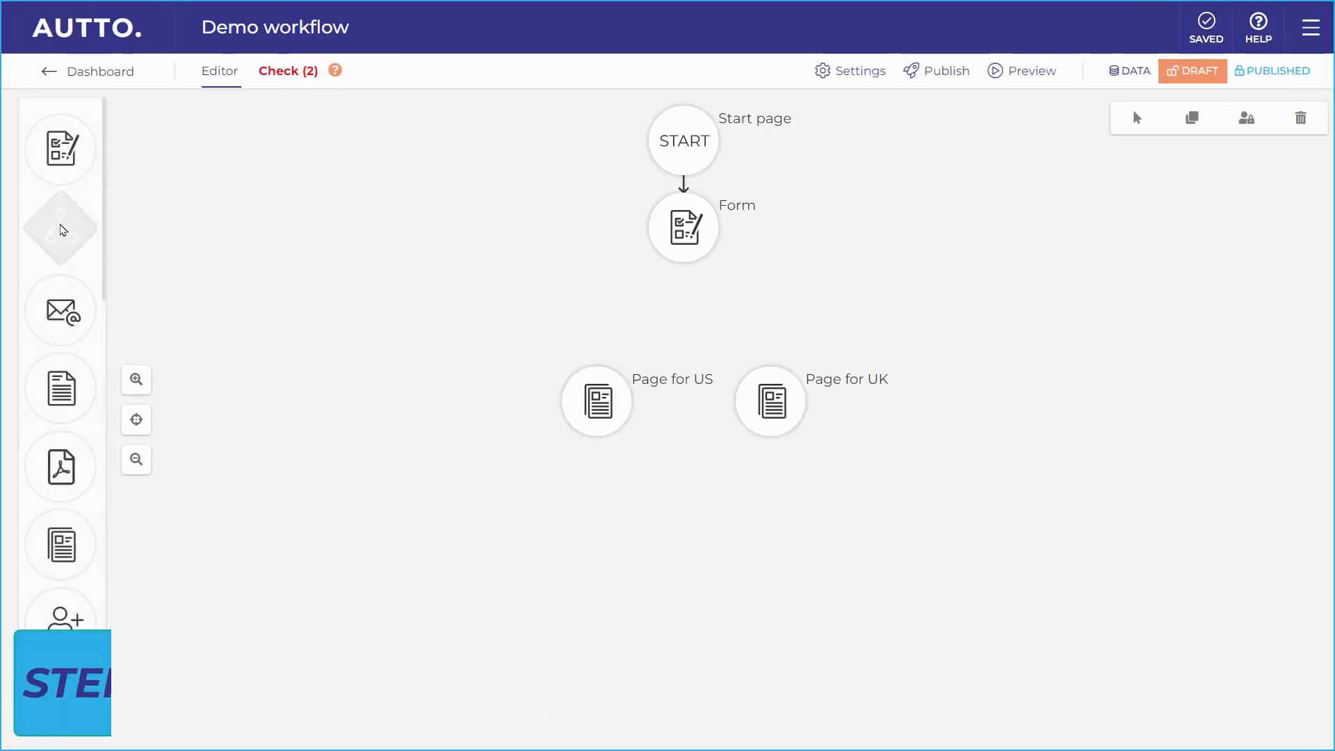
# Step: Place a Condition action between the Form and the US and UK pages, and link the Form to it
pyautogui.moveTo(60, 221); pyautogui.dragTo(685, 313)
pyautogui.click(684, 260)
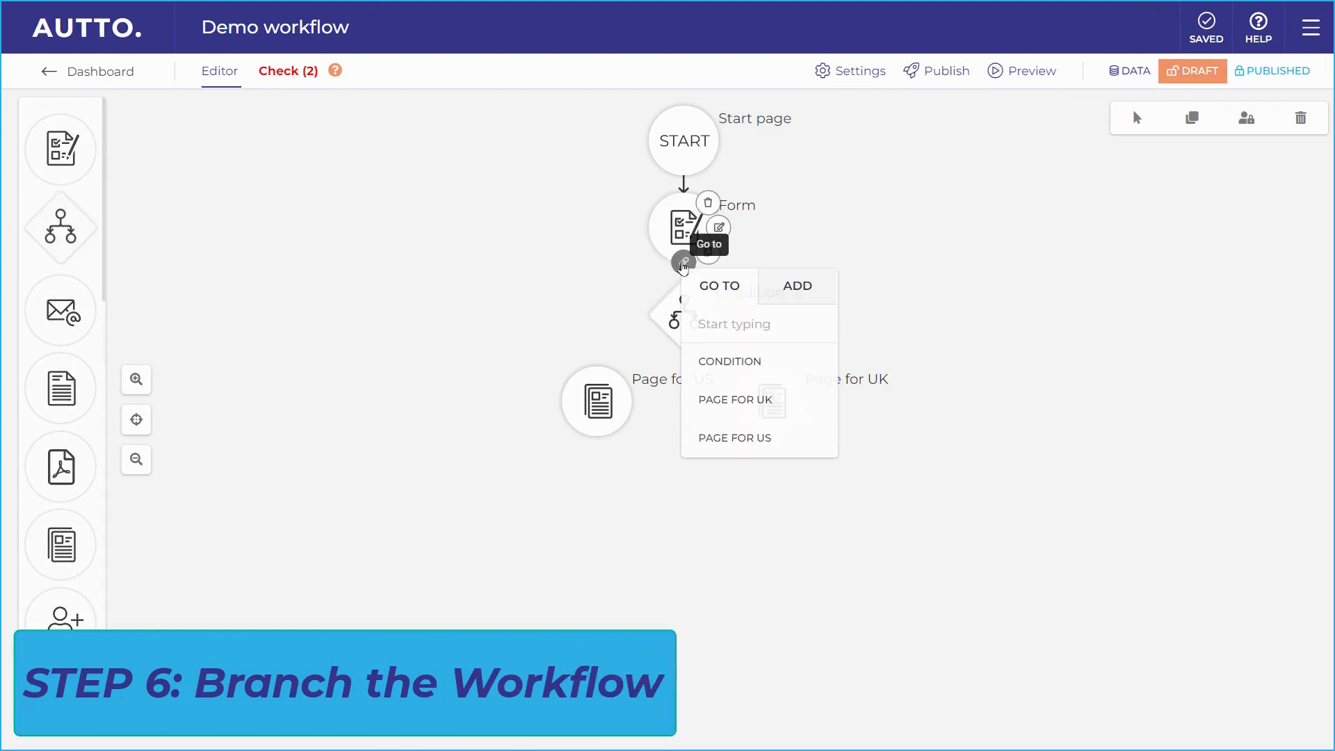
pyautogui.click(727, 361)
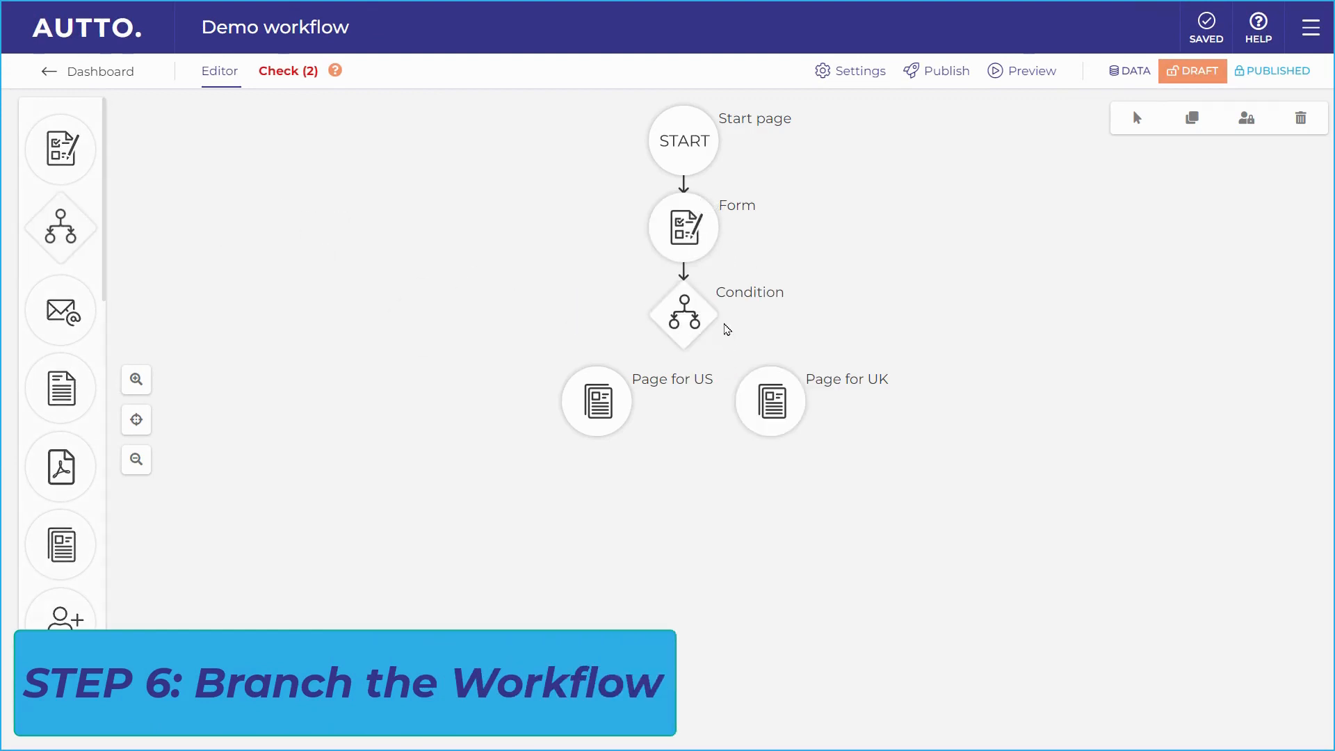
# Step: Open the Condition action and make its IF branch test the [Employee_Location] square bracket
pyautogui.click(716, 316)
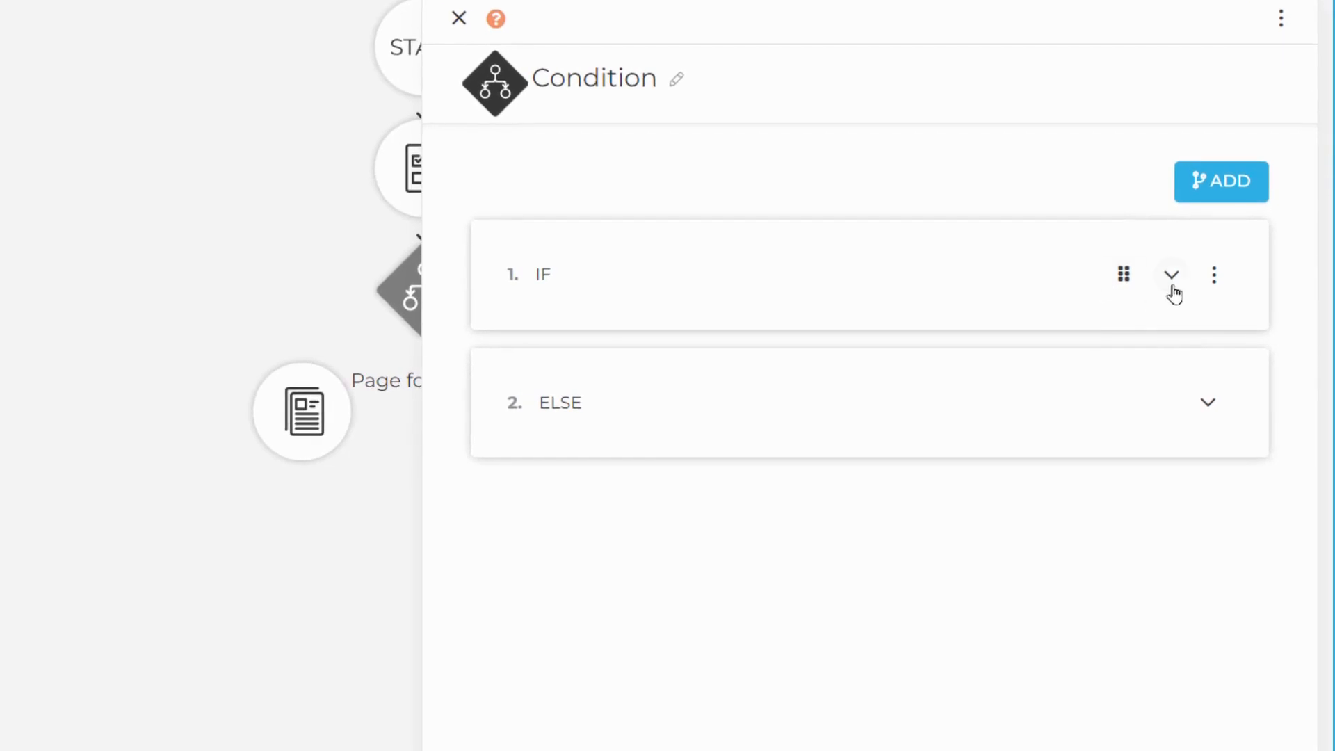
pyautogui.click(1172, 286)
pyautogui.click(751, 354)
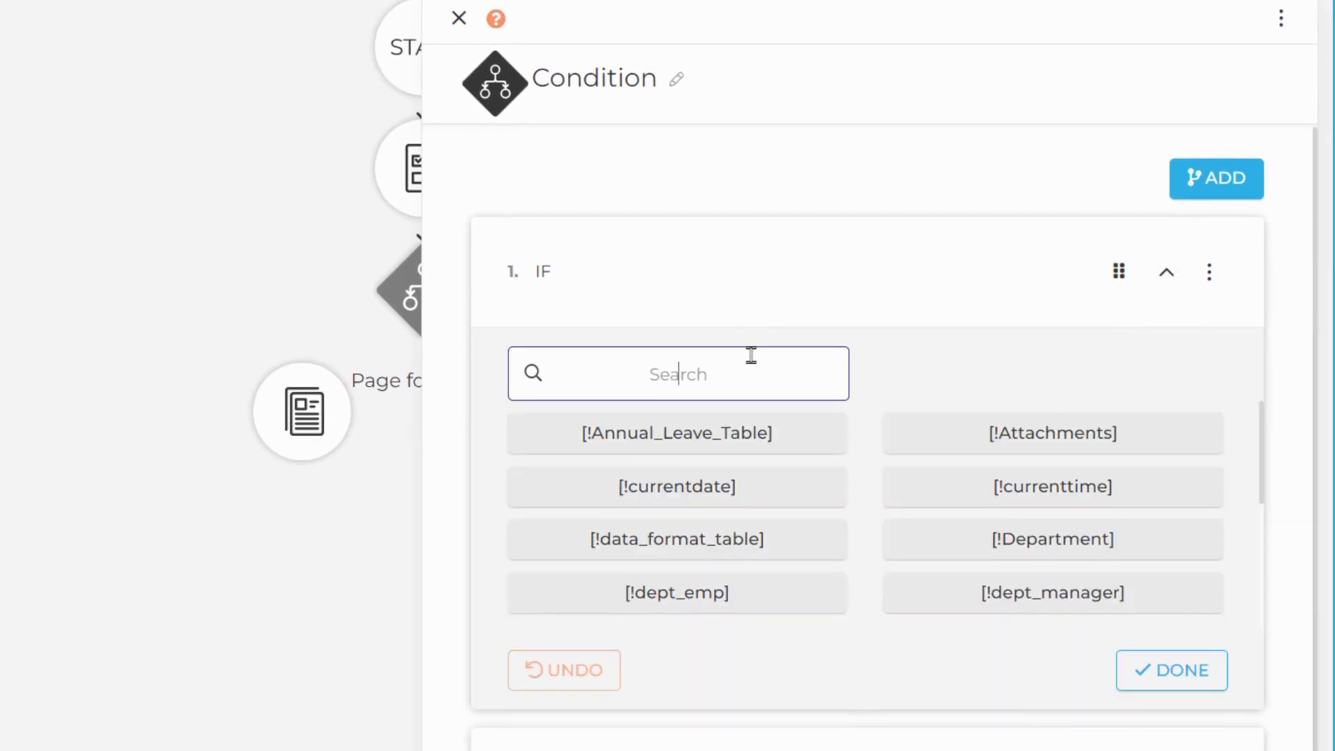
pyautogui.write('employee')
pyautogui.click(991, 430)
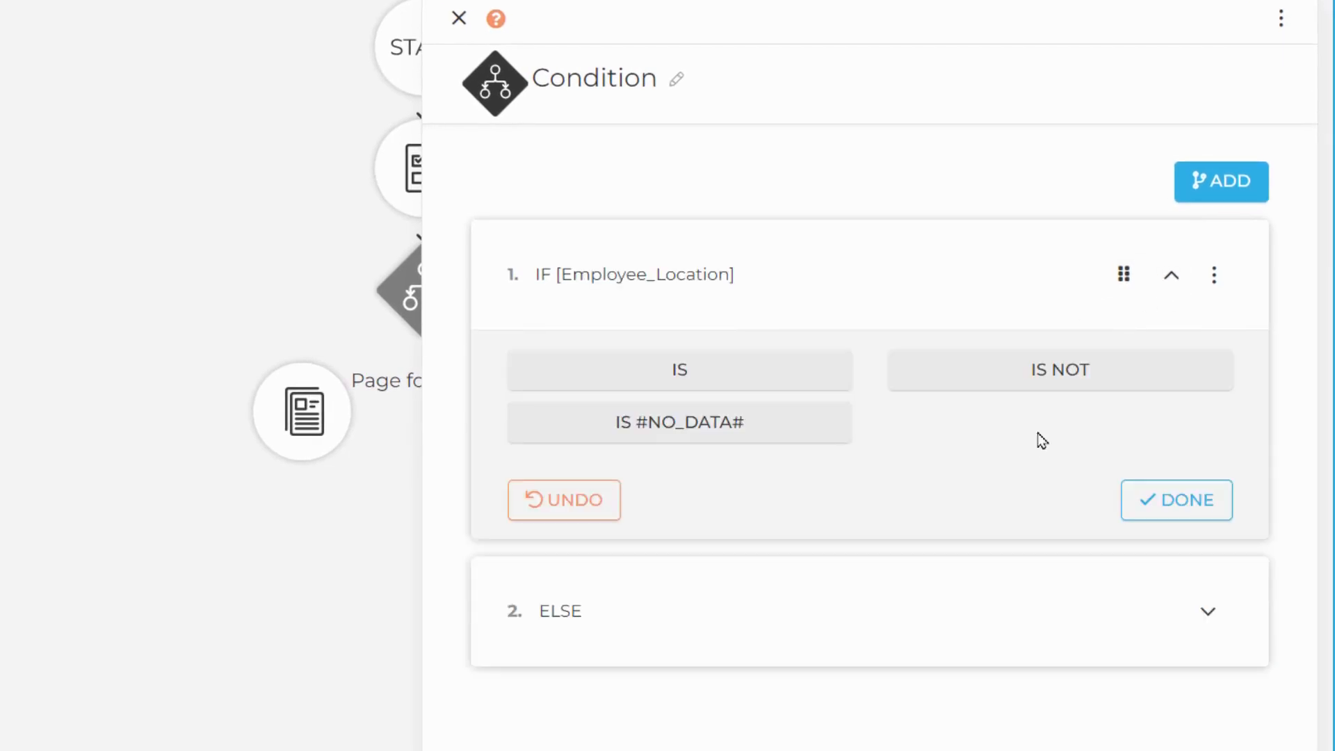
# Step: Complete the IF branch so that an [Employee_Location] of United Kingdom goes to Page for UK
pyautogui.click(819, 384)
pyautogui.click(818, 383)
pyautogui.click(787, 446)
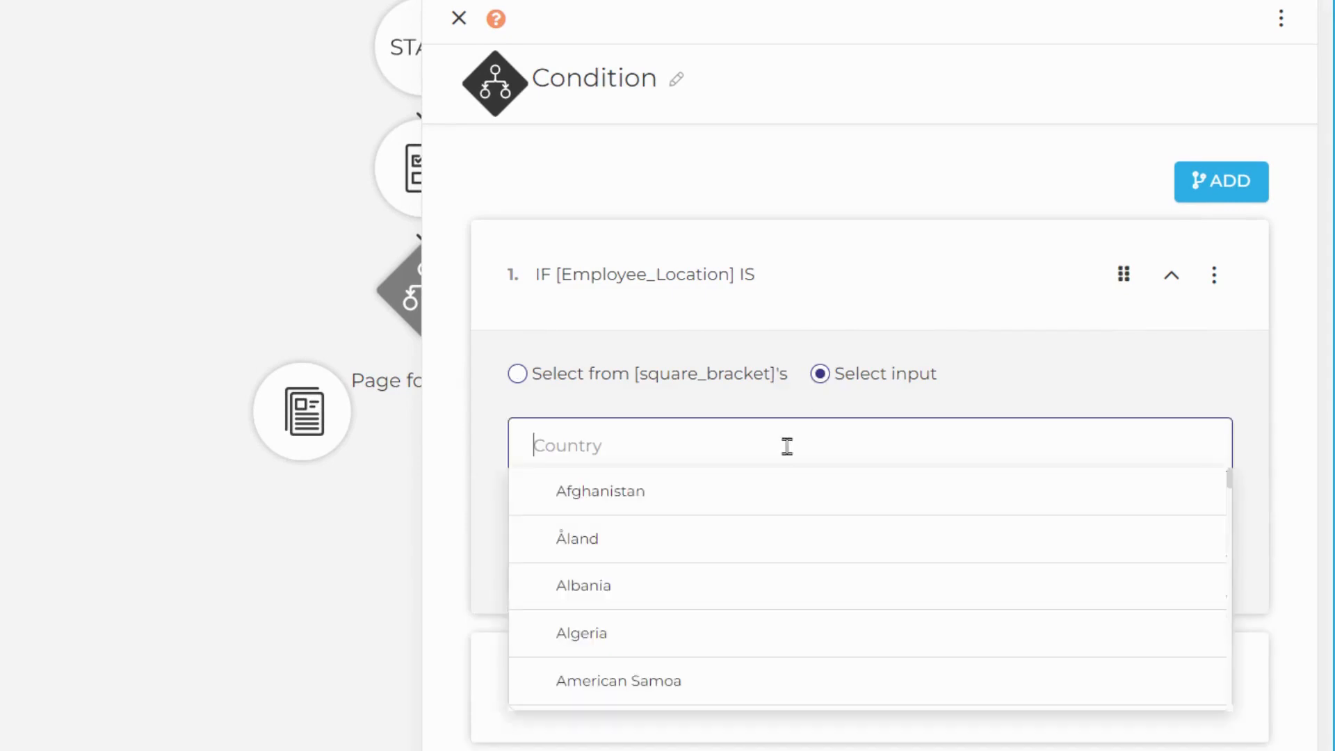
pyautogui.write('united')
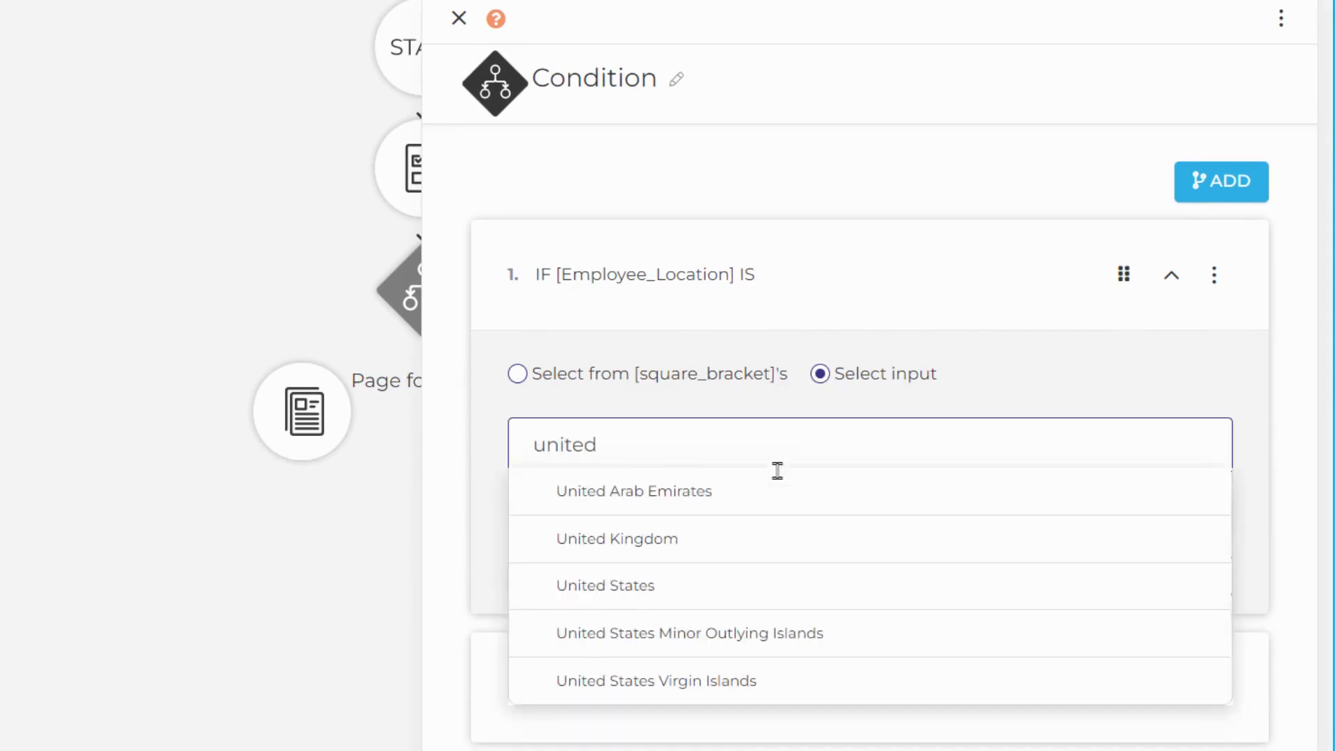
pyautogui.click(707, 541)
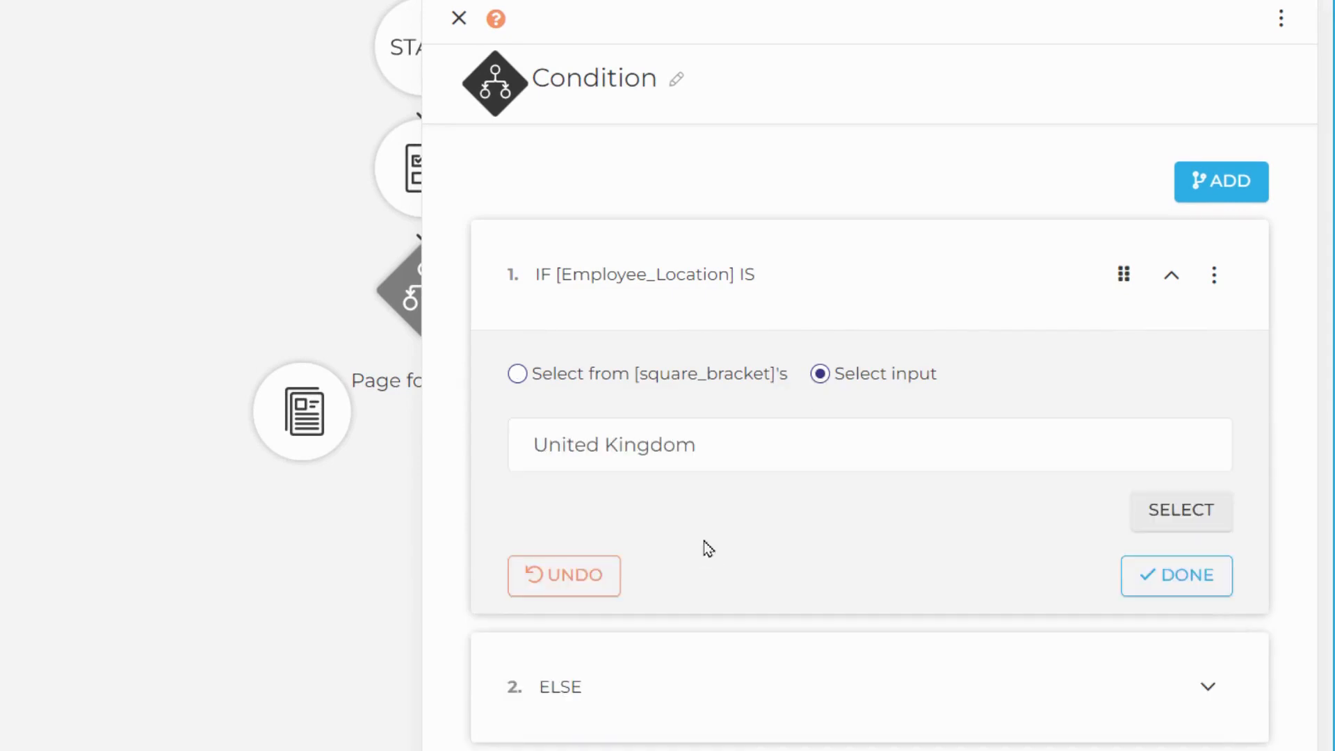
pyautogui.click(1158, 508)
pyautogui.click(736, 429)
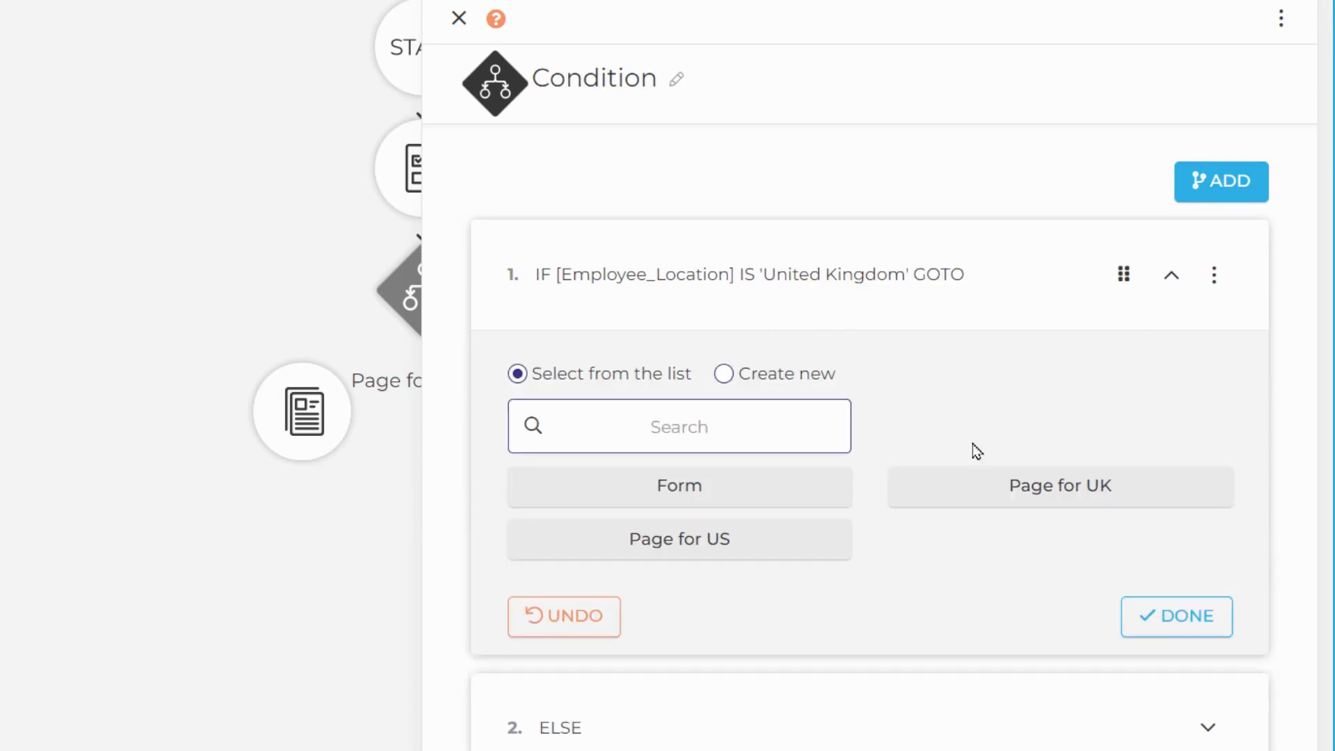
pyautogui.click(1045, 484)
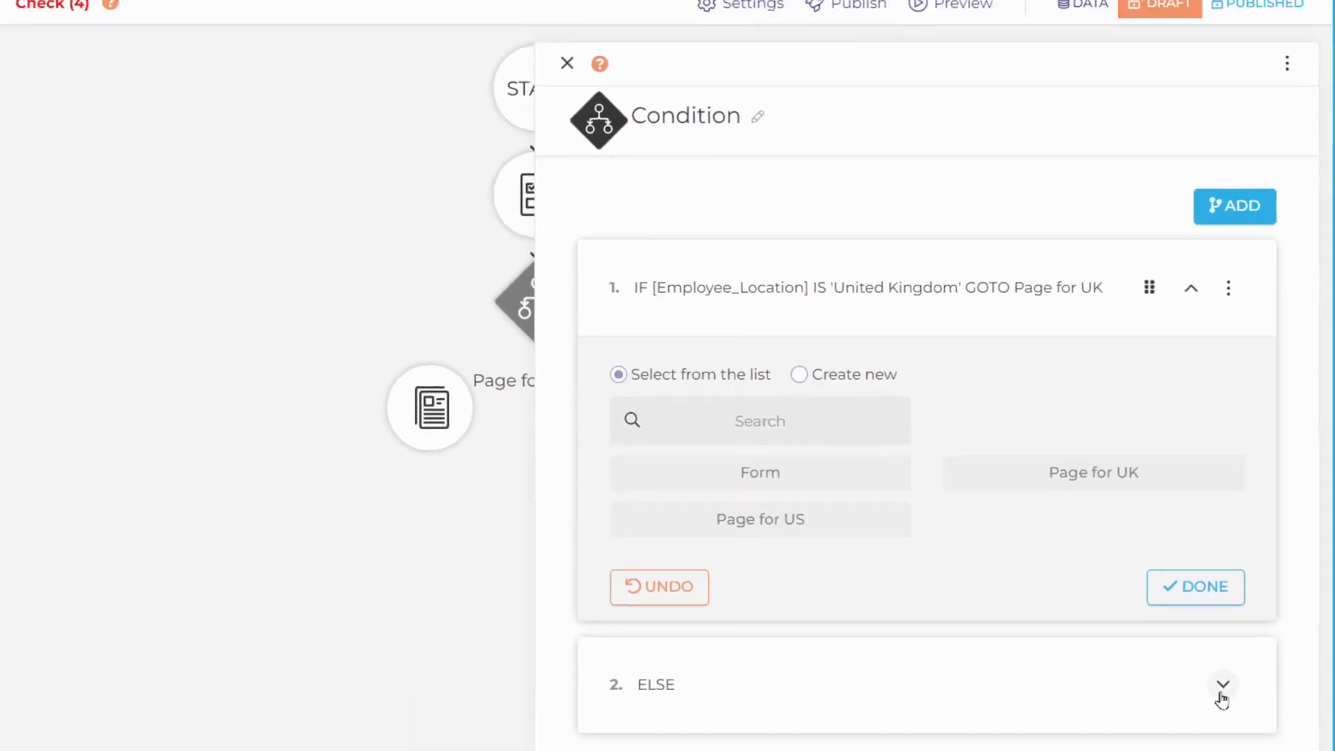
# Step: Set the Condition's ELSE branch to go to Page for US and close the Condition settings
pyautogui.click(1208, 726)
pyautogui.click(735, 750)
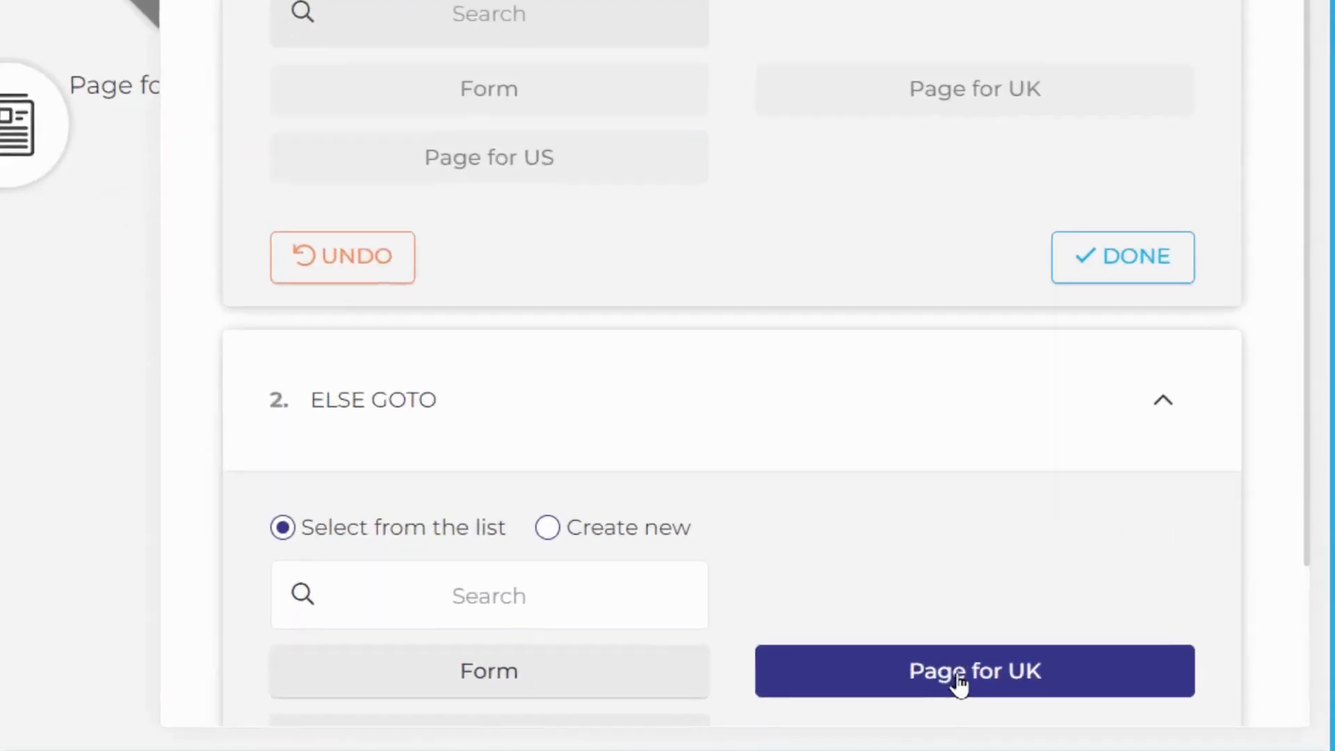
pyautogui.scroll(-2, 1312, 594)
pyautogui.click(804, 642)
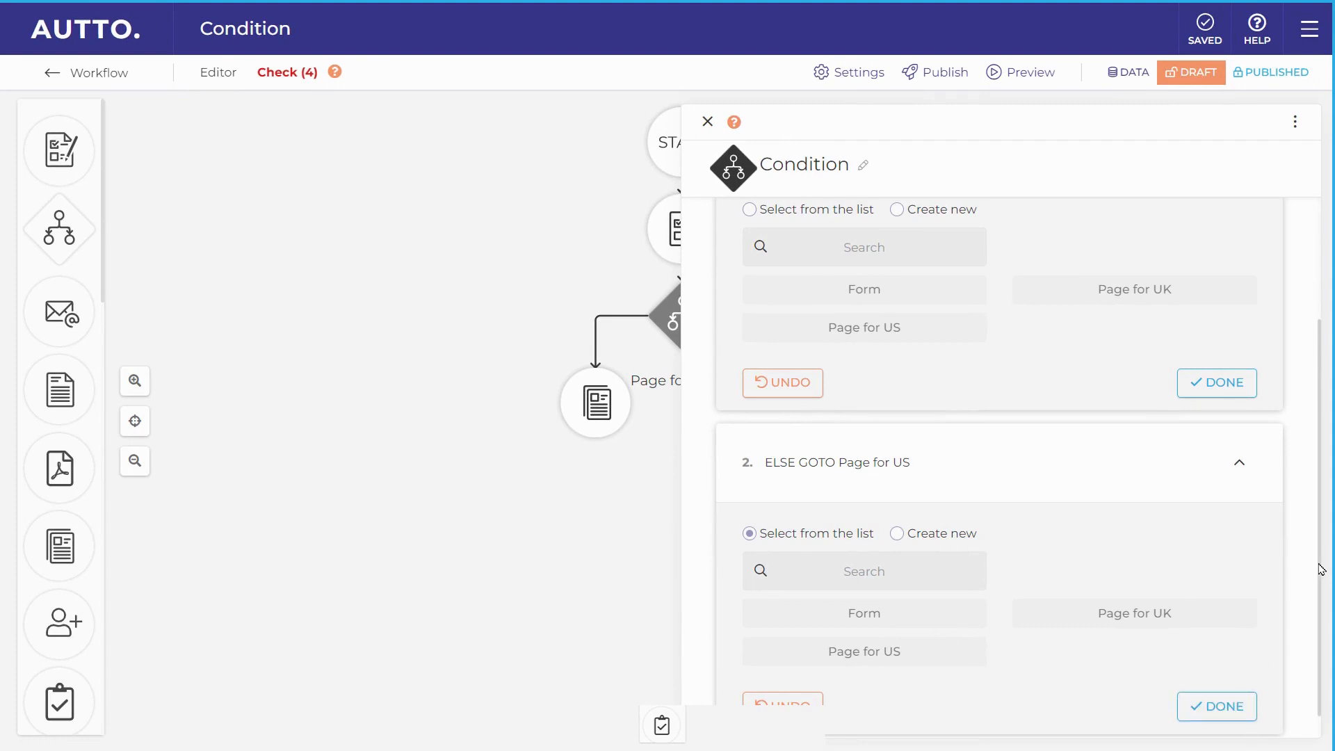
pyautogui.scroll(3, 1293, 385)
pyautogui.click(708, 121)
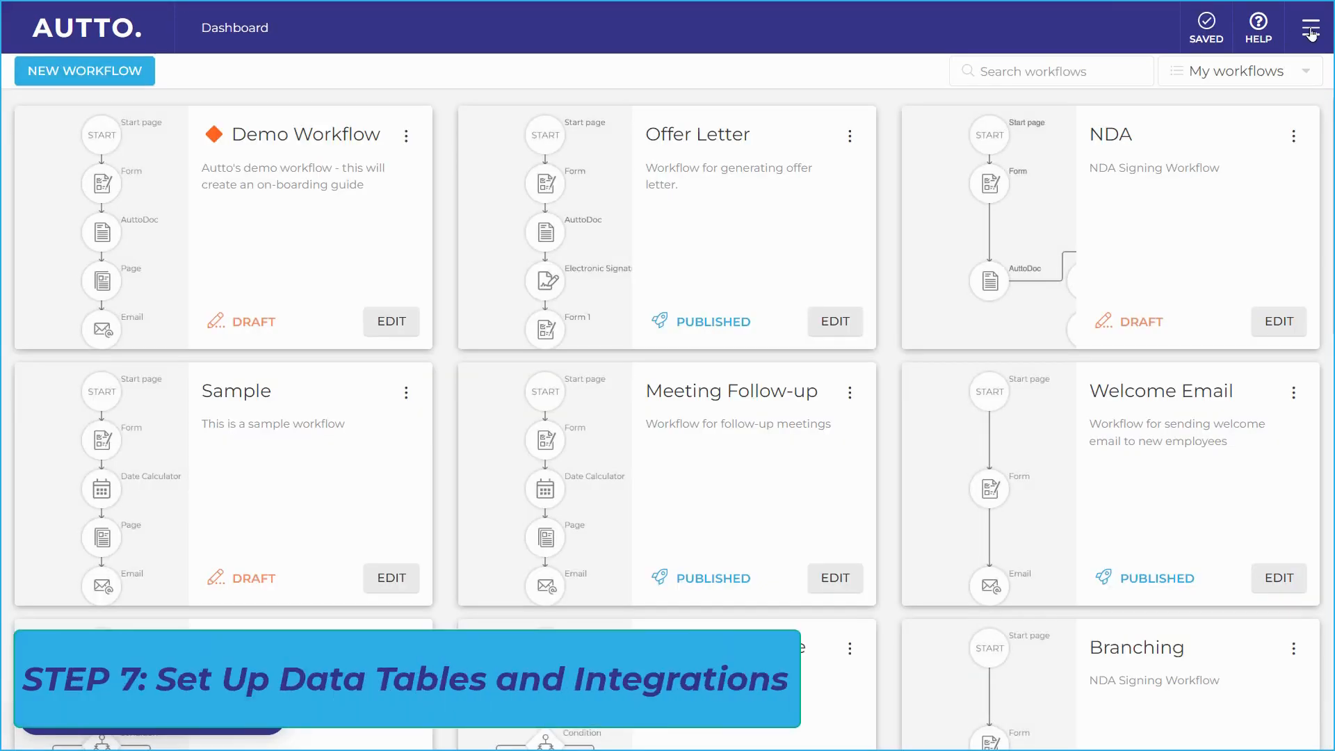
# Step: Review the columns of Simple Data Table in the data tables area and open its records for adding or editing
pyautogui.click(1311, 32)
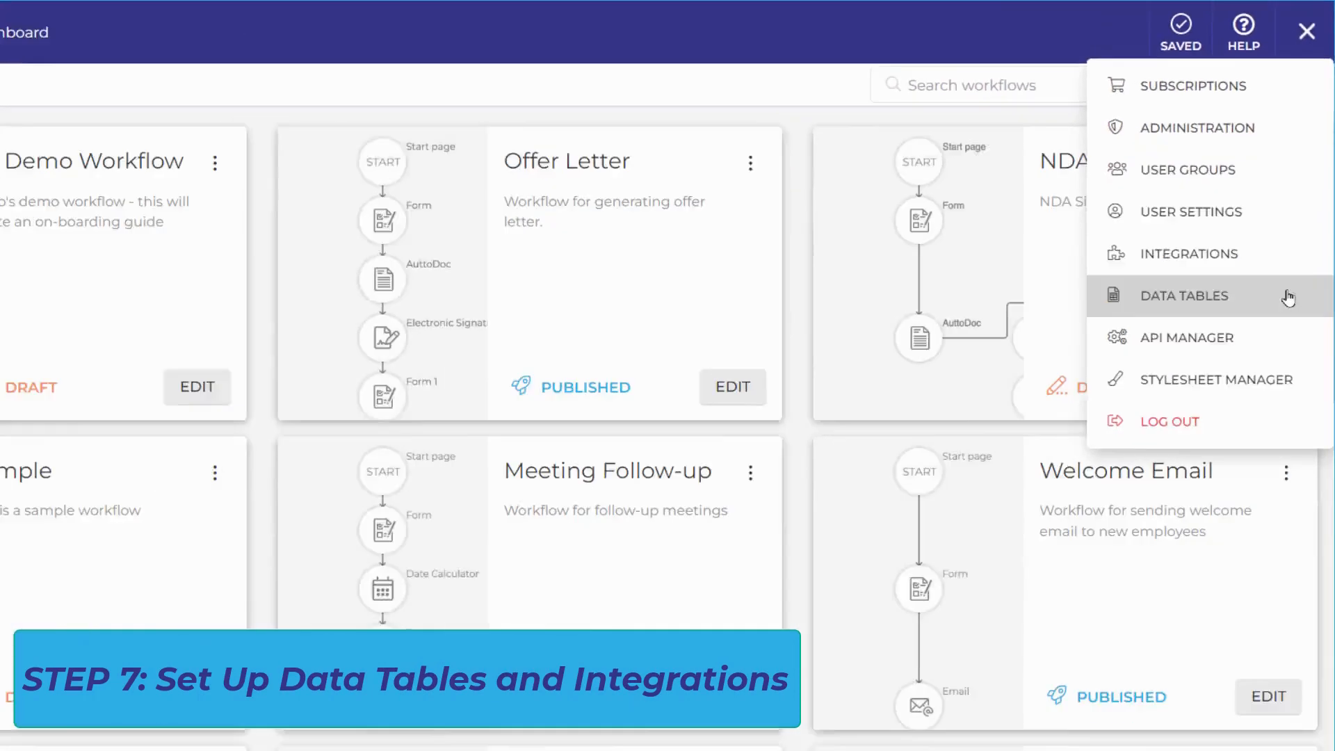
pyautogui.click(1287, 297)
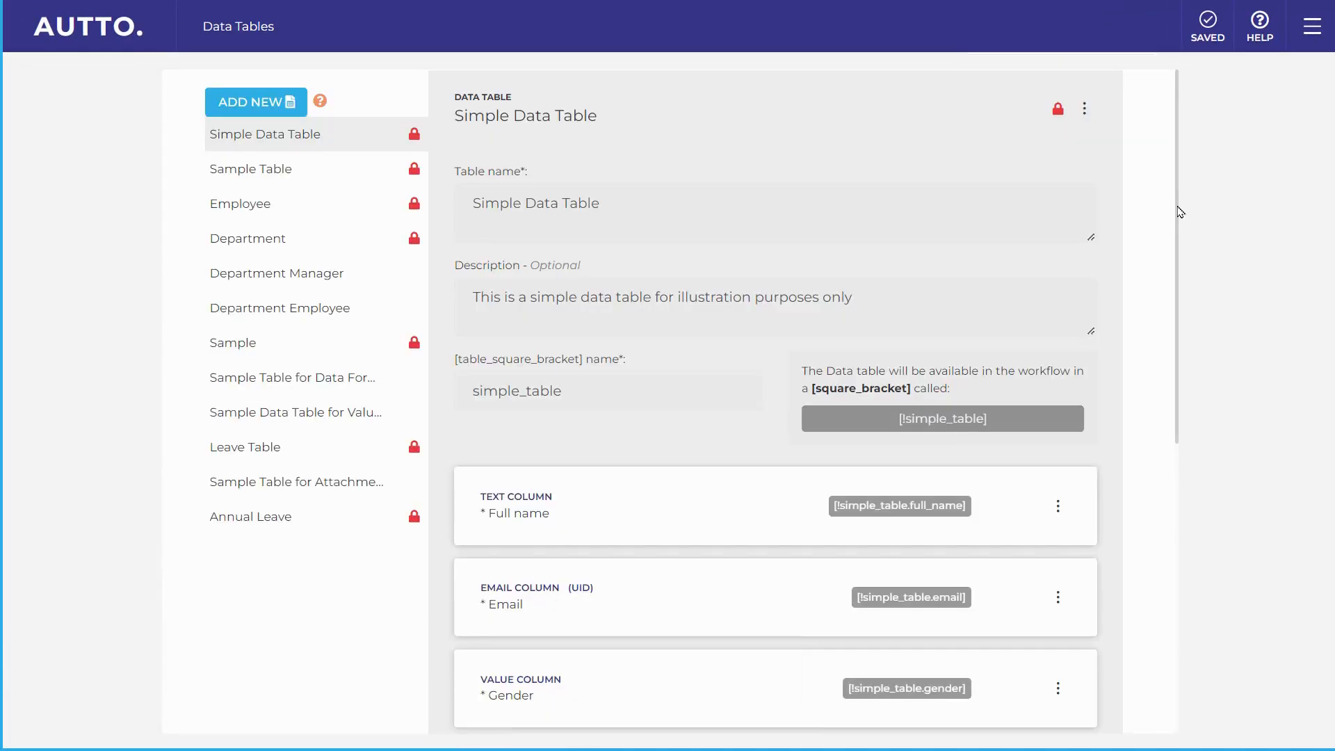
pyautogui.moveTo(1180, 212); pyautogui.dragTo(1160, 531)
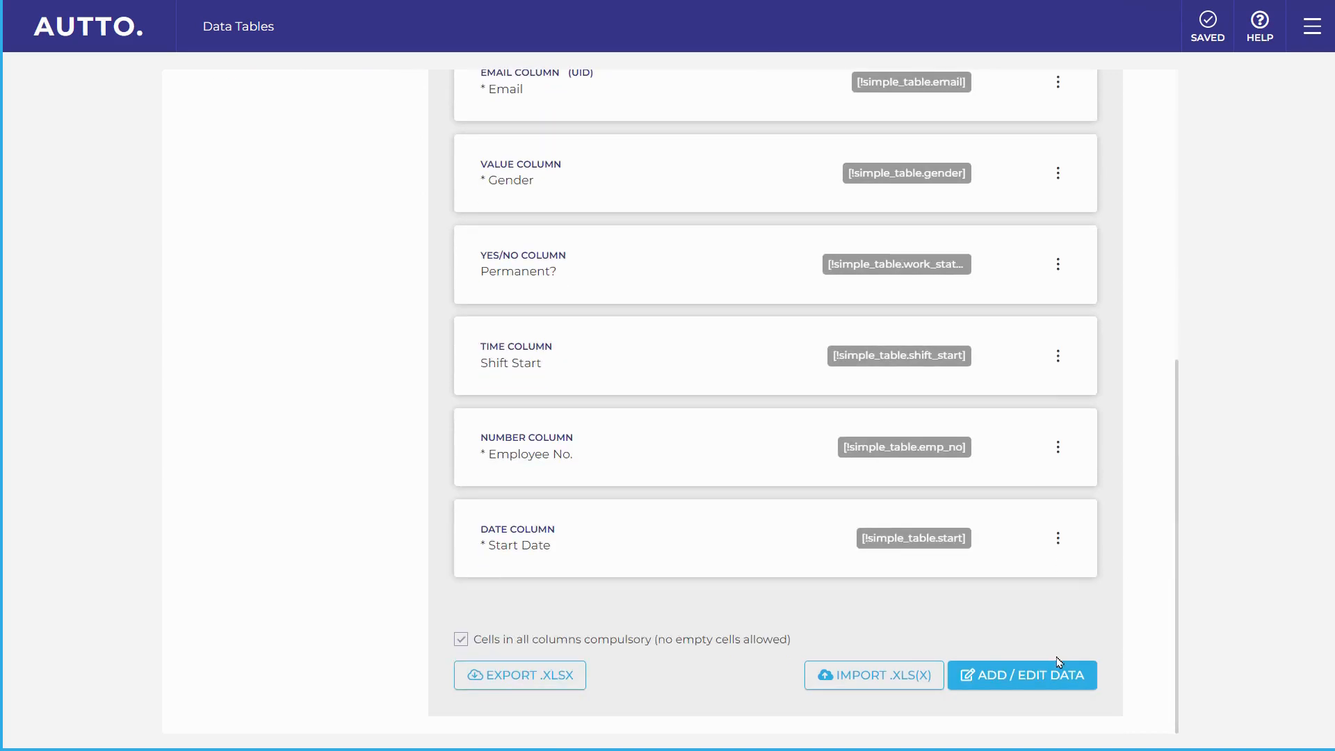
pyautogui.click(983, 684)
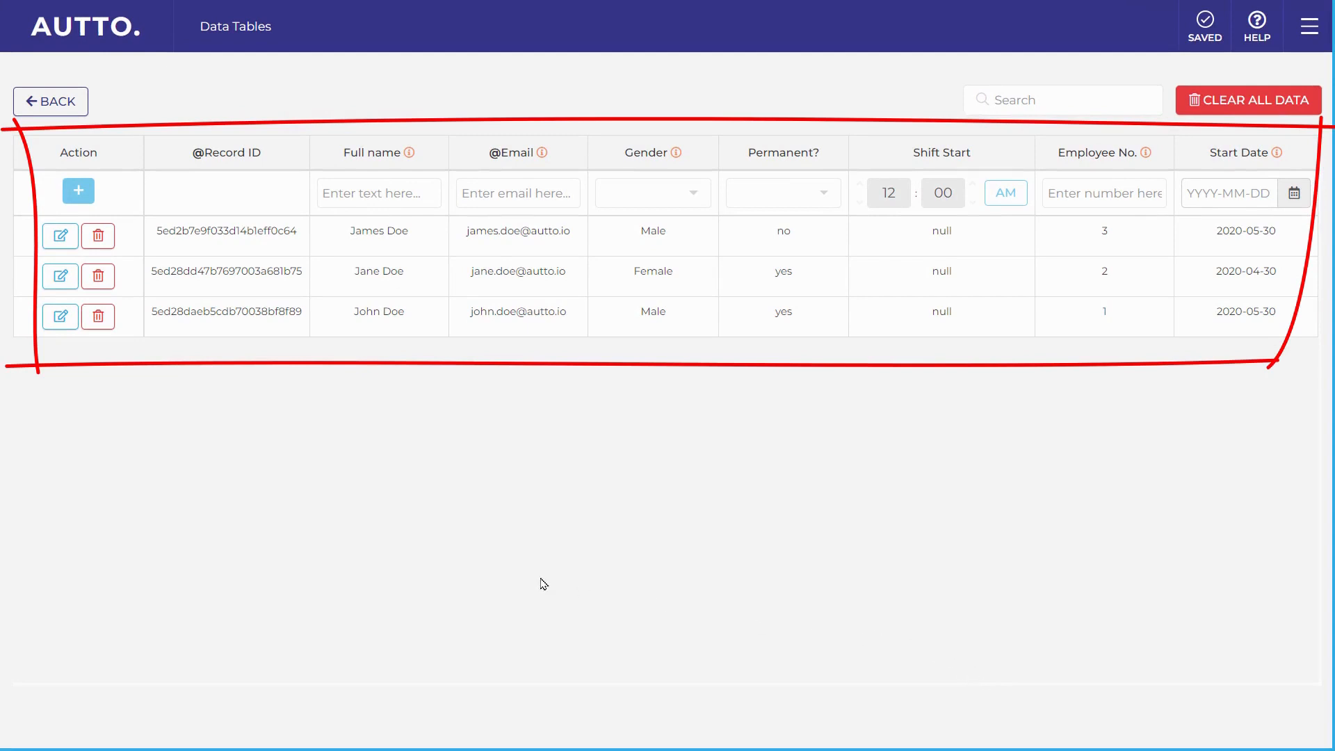
# Step: Look through the available integrations, including those offered for the API Manager
pyautogui.click(1309, 27)
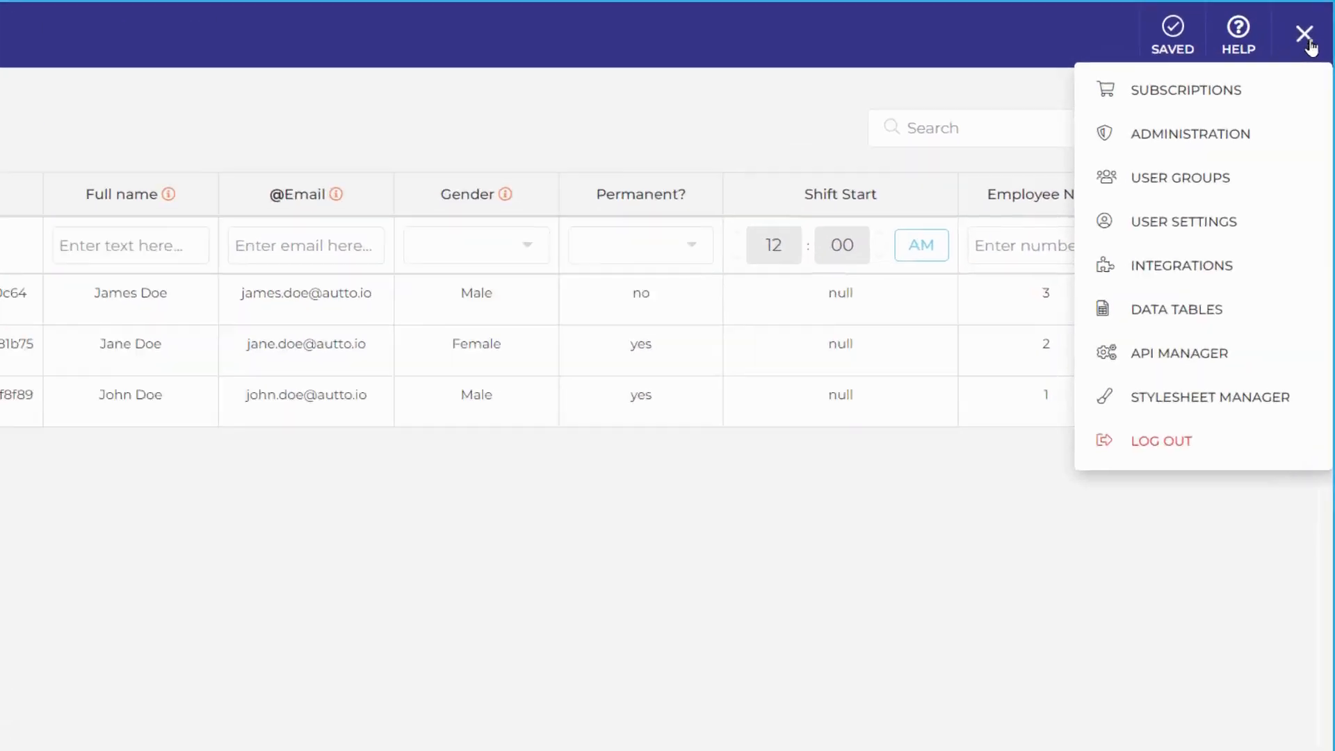
pyautogui.click(1221, 212)
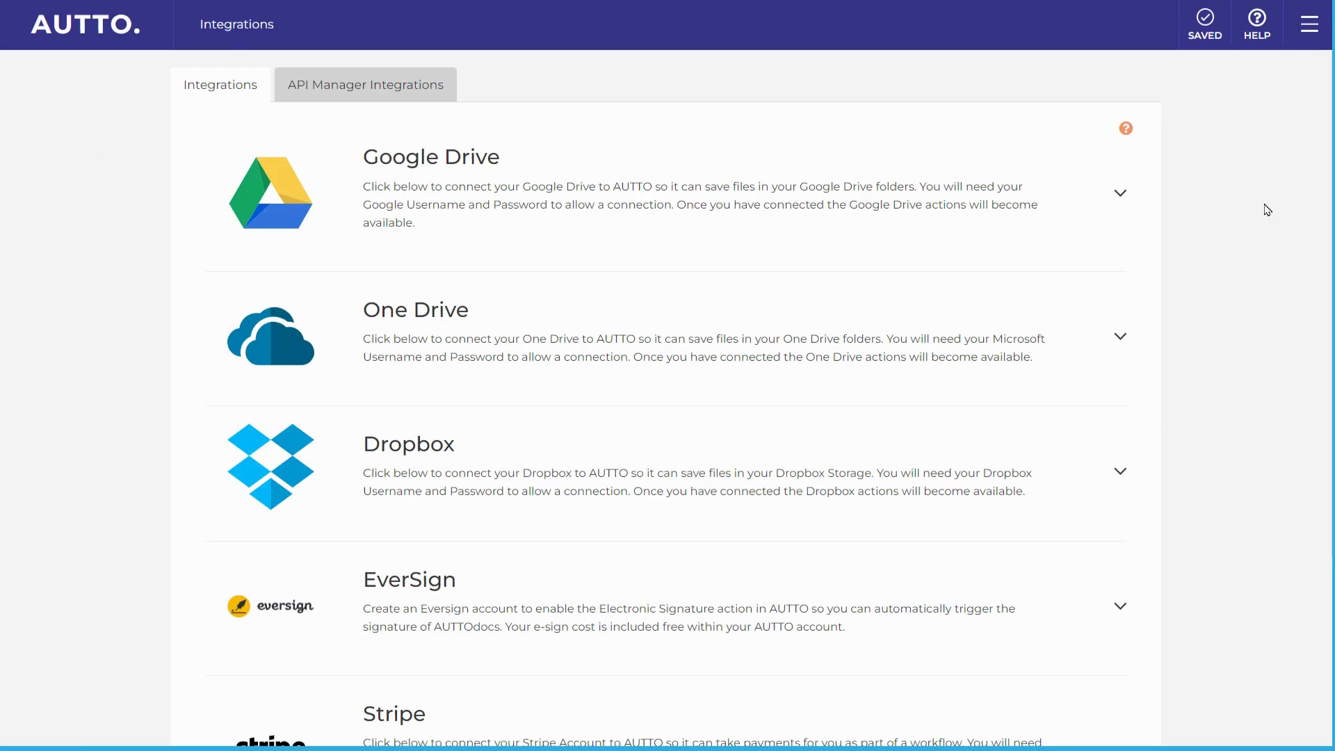
pyautogui.moveTo(1332, 166); pyautogui.dragTo(1331, 125)
pyautogui.click(436, 78)
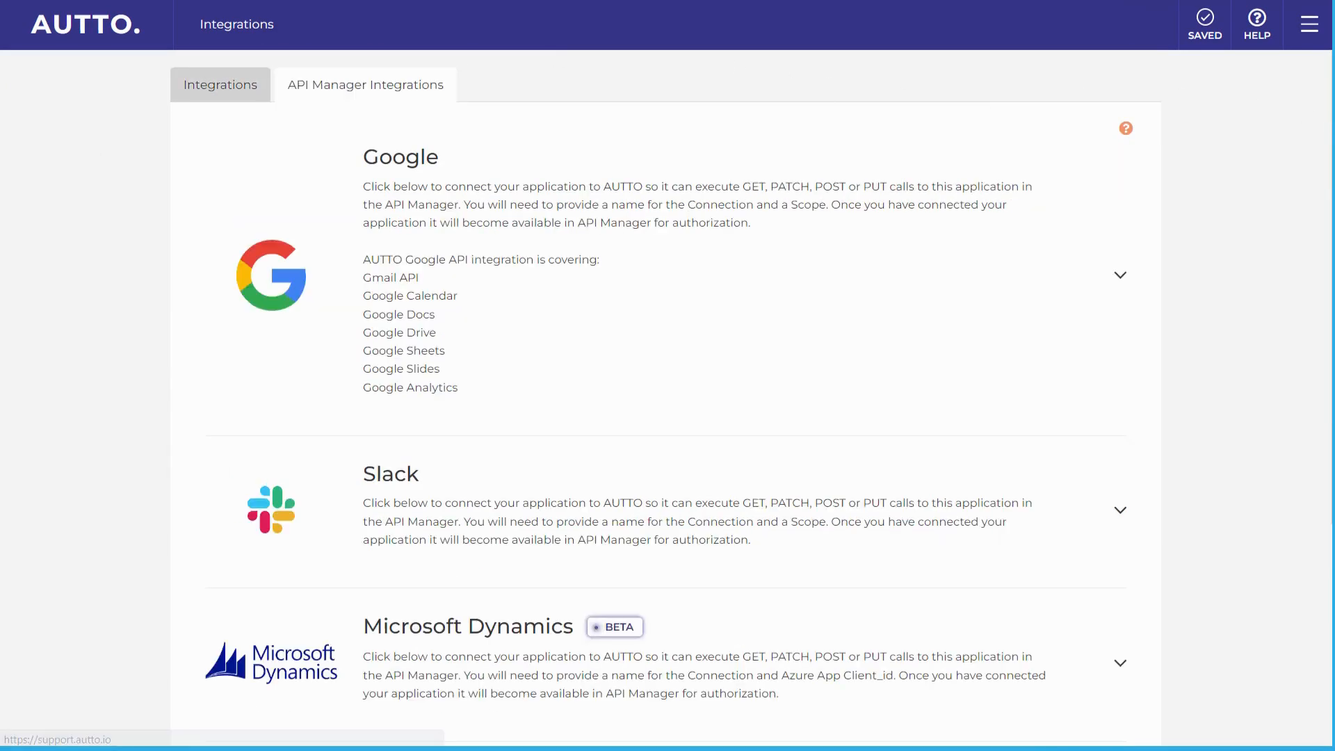
pyautogui.scroll(-2, 667, 375)
pyautogui.scroll(5, 668, 375)
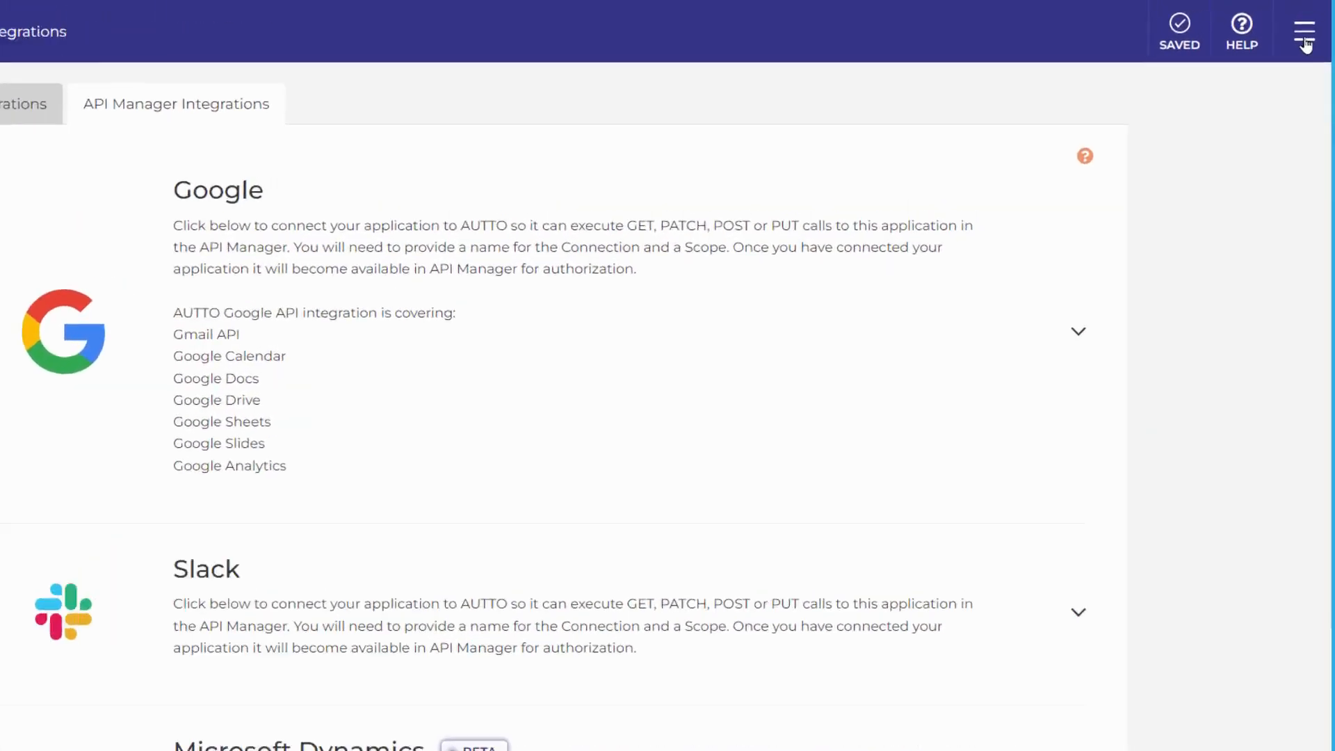
# Step: Open the API Manager and review the Companies House GET API call's configuration
pyautogui.click(1306, 43)
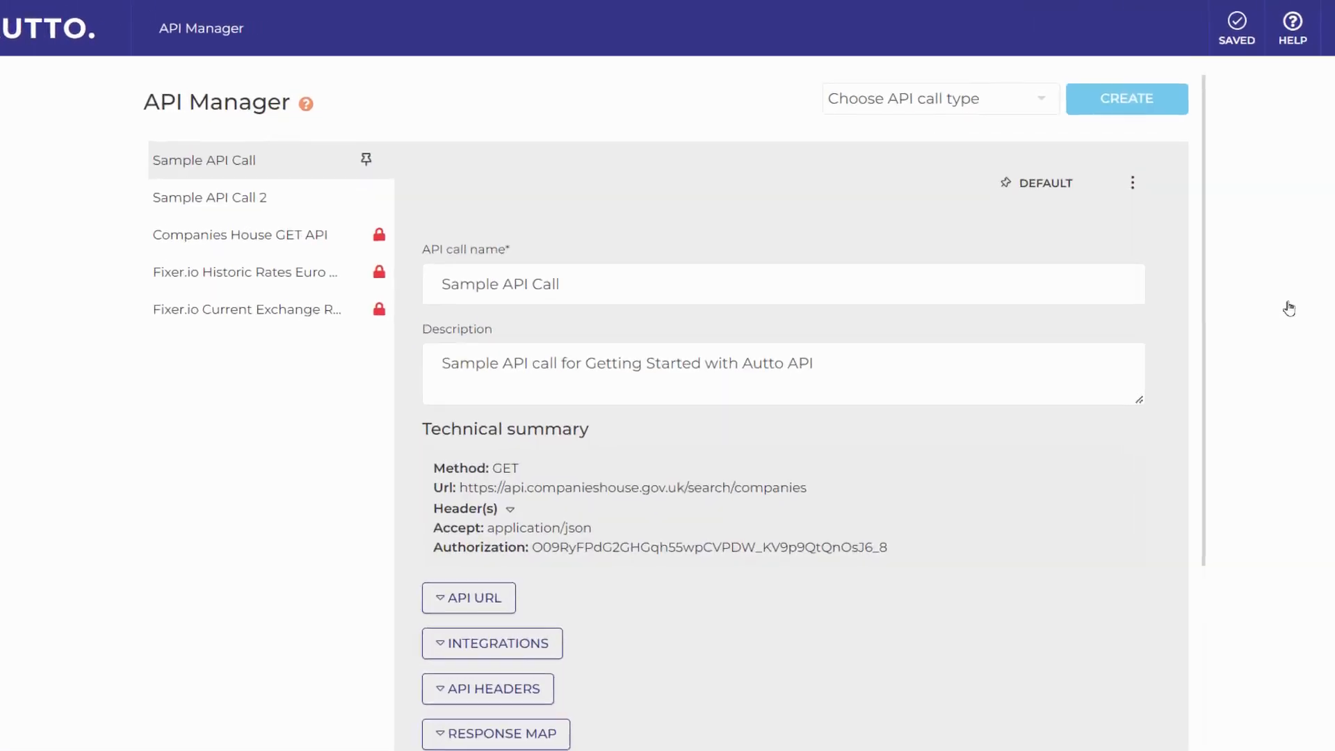
pyautogui.click(172, 277)
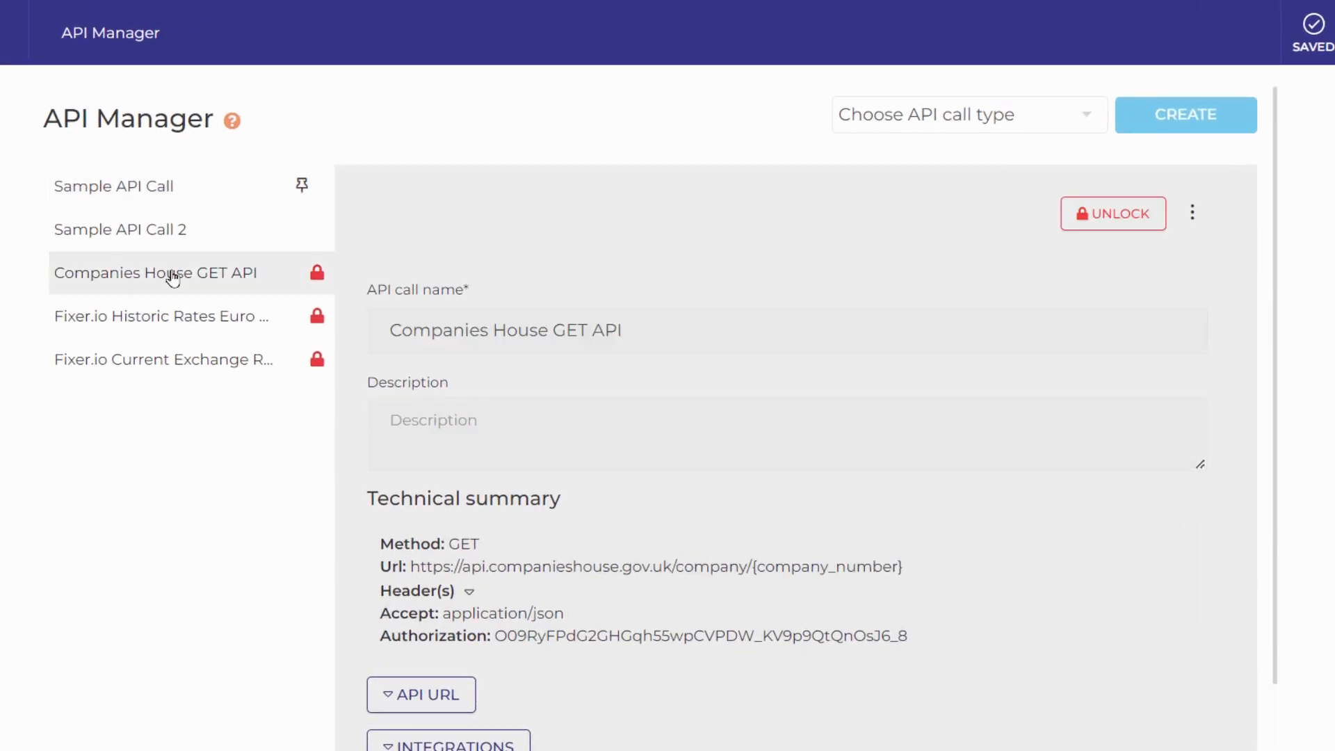
pyautogui.scroll(-4, 1177, 257)
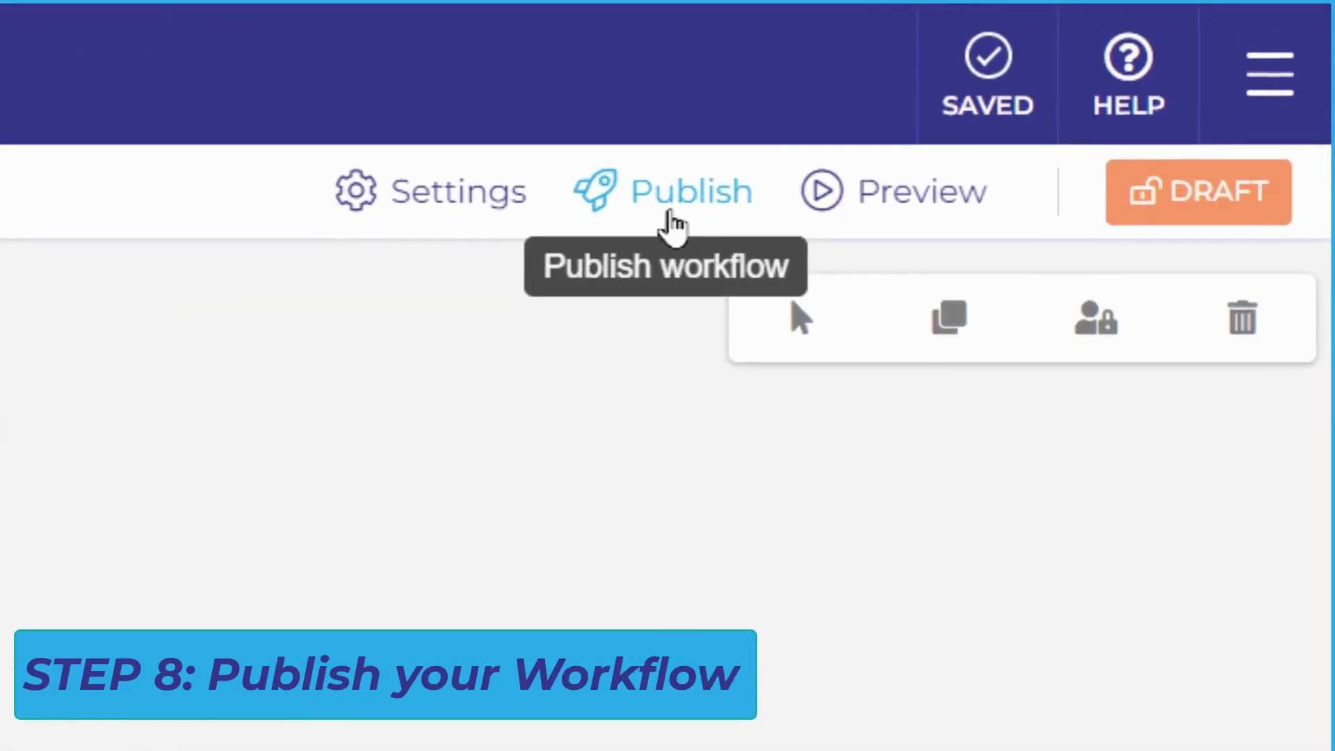
# Step: Publish the demo workflow publicly in English as version 1.0 without a version note
pyautogui.click(668, 226)
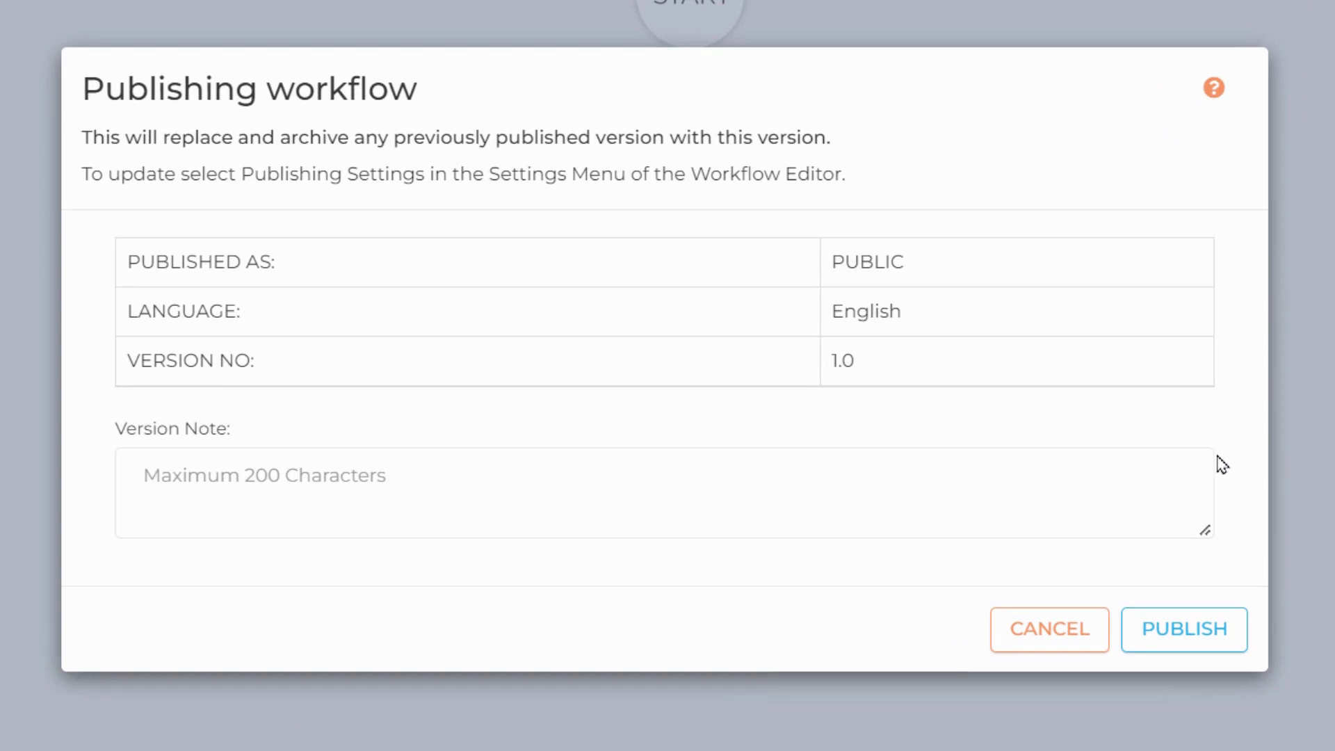
pyautogui.click(1180, 648)
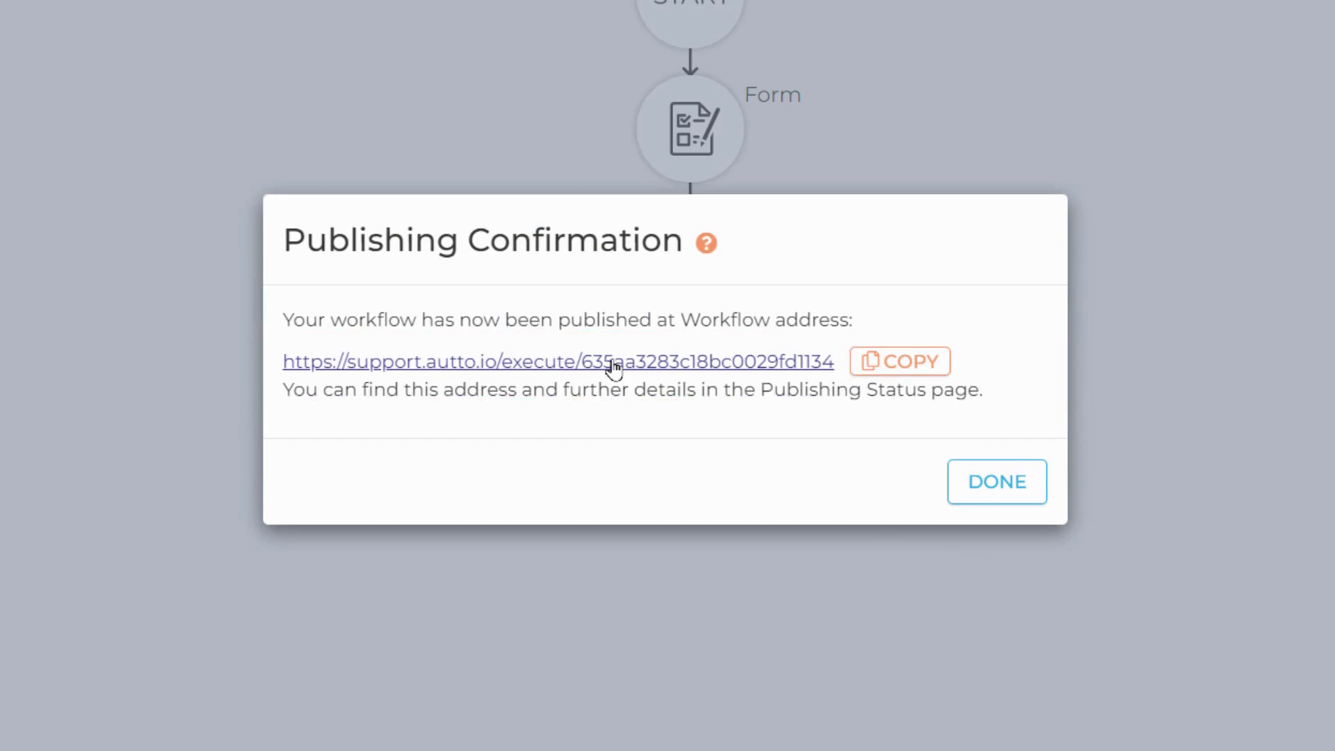
# Step: Open the workflow at its published address, continue past the welcome page, and dismiss the publishing confirmation
pyautogui.click(612, 367)
pyautogui.click(987, 357)
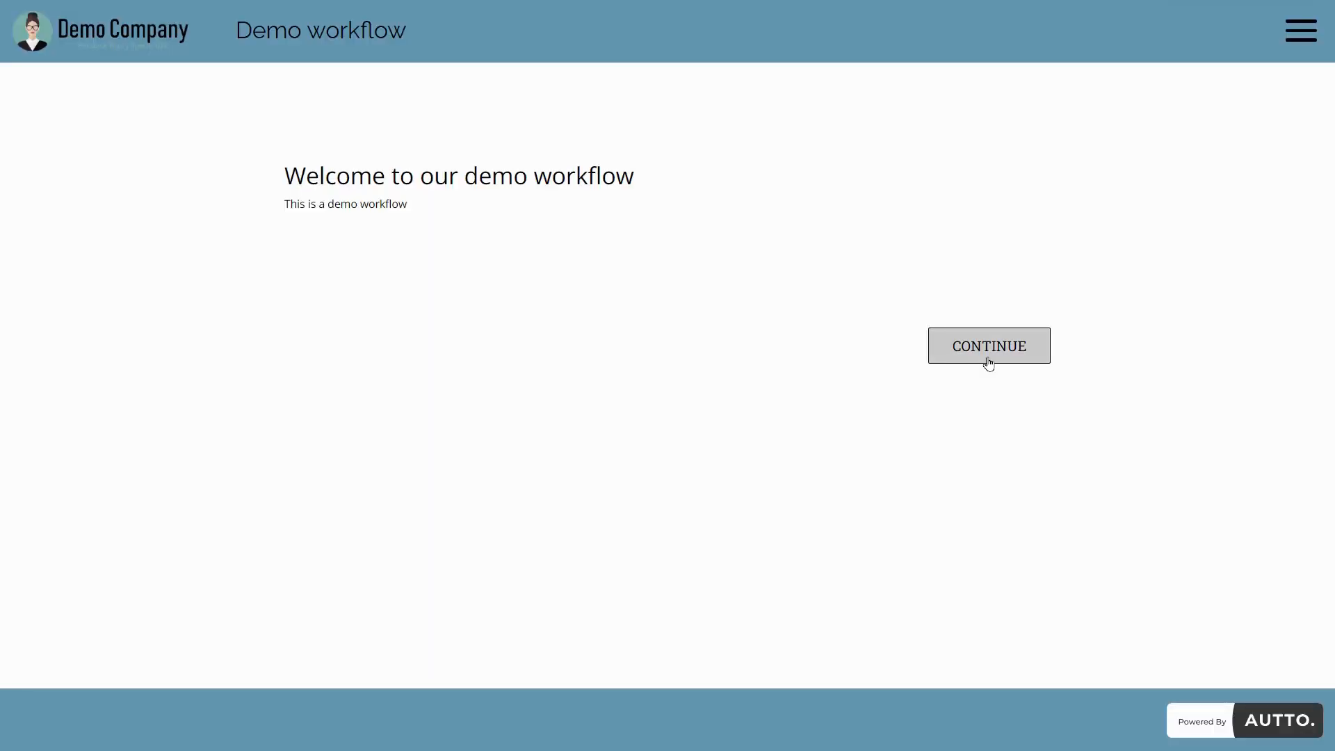
pyautogui.click(987, 361)
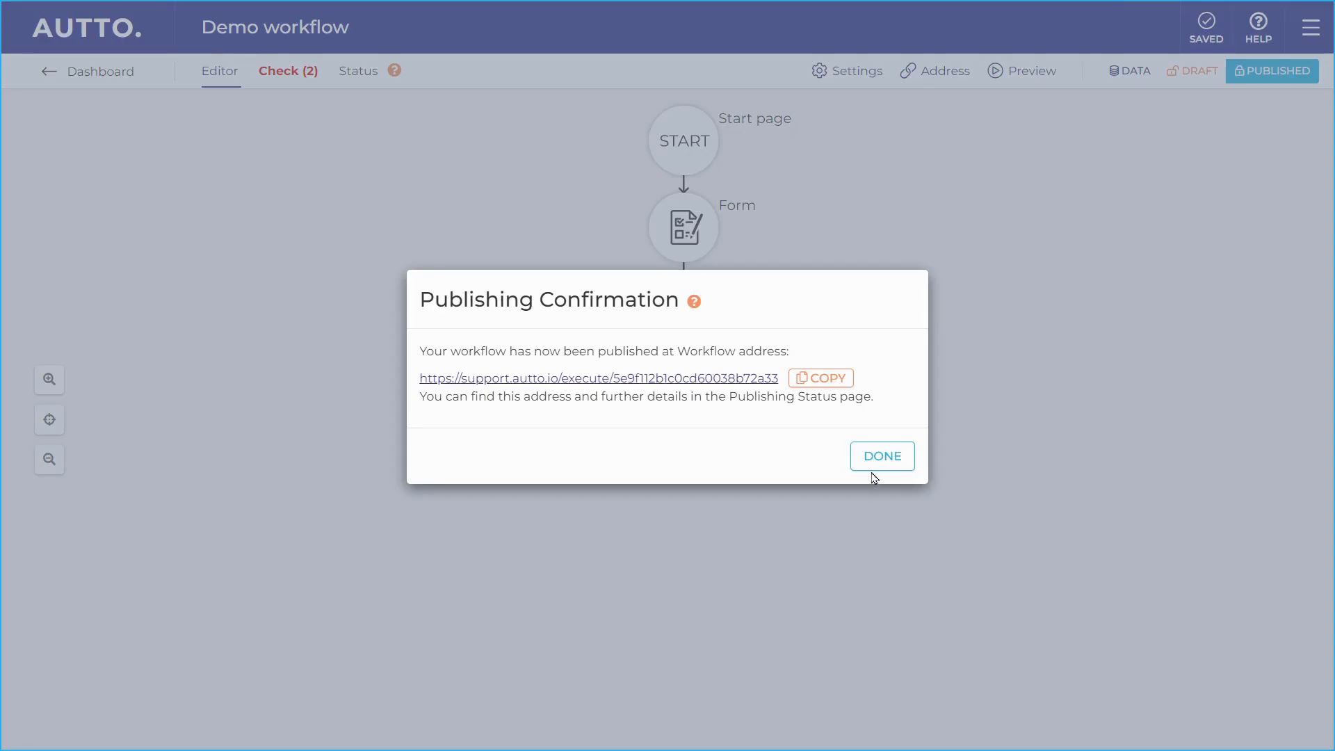
pyautogui.click(870, 477)
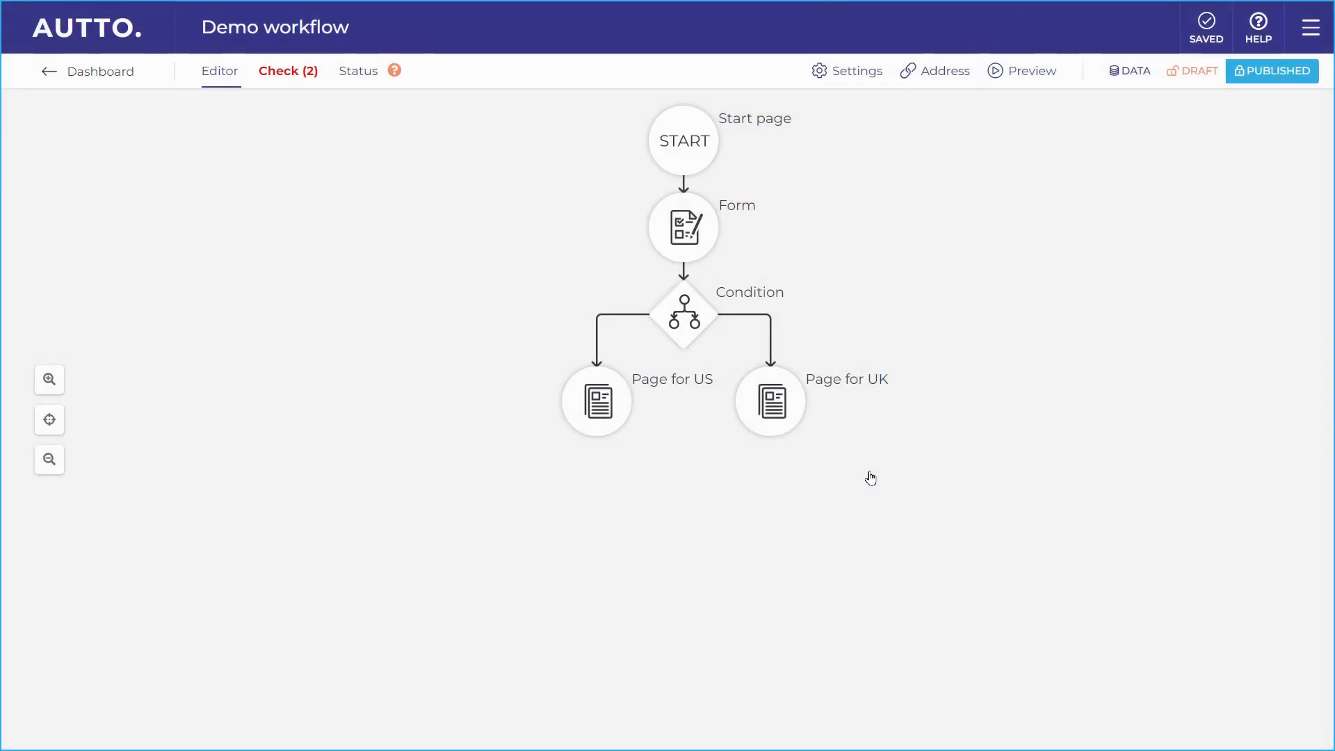